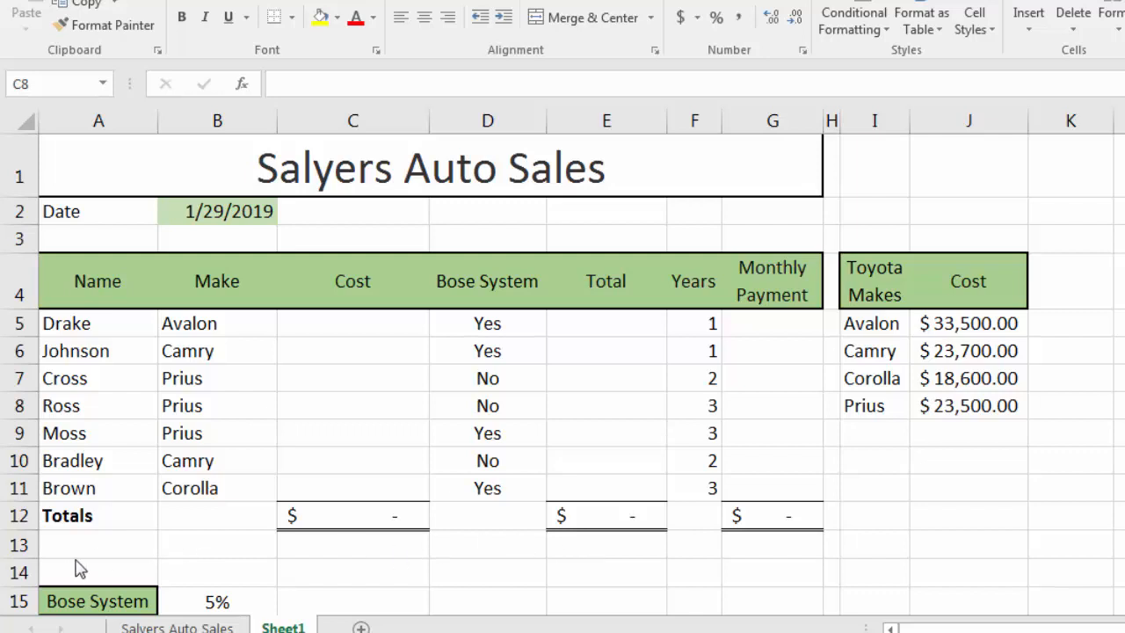
# Replace the contents of date cell B2 with the TODAY function
pyautogui.click(214, 214)
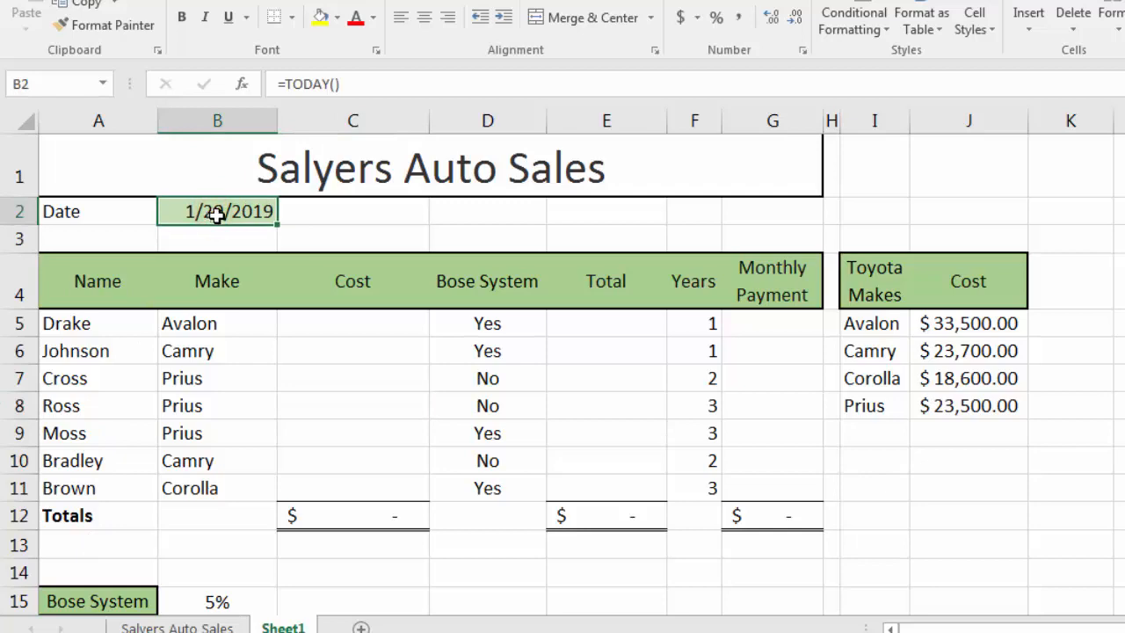
pyautogui.press('Delete')
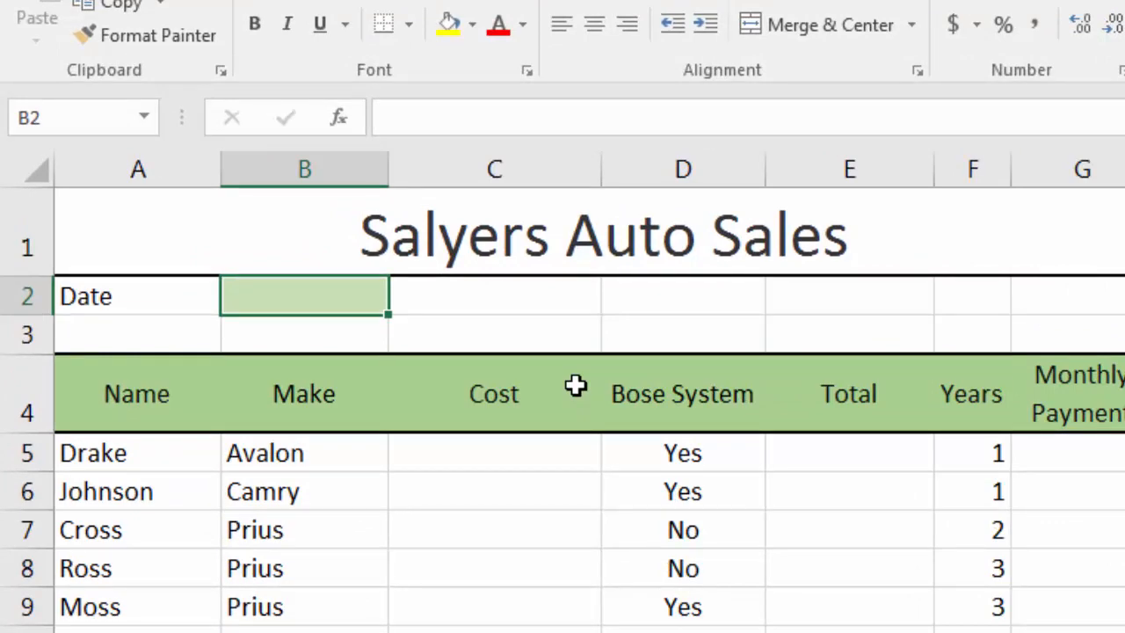
pyautogui.write('=')
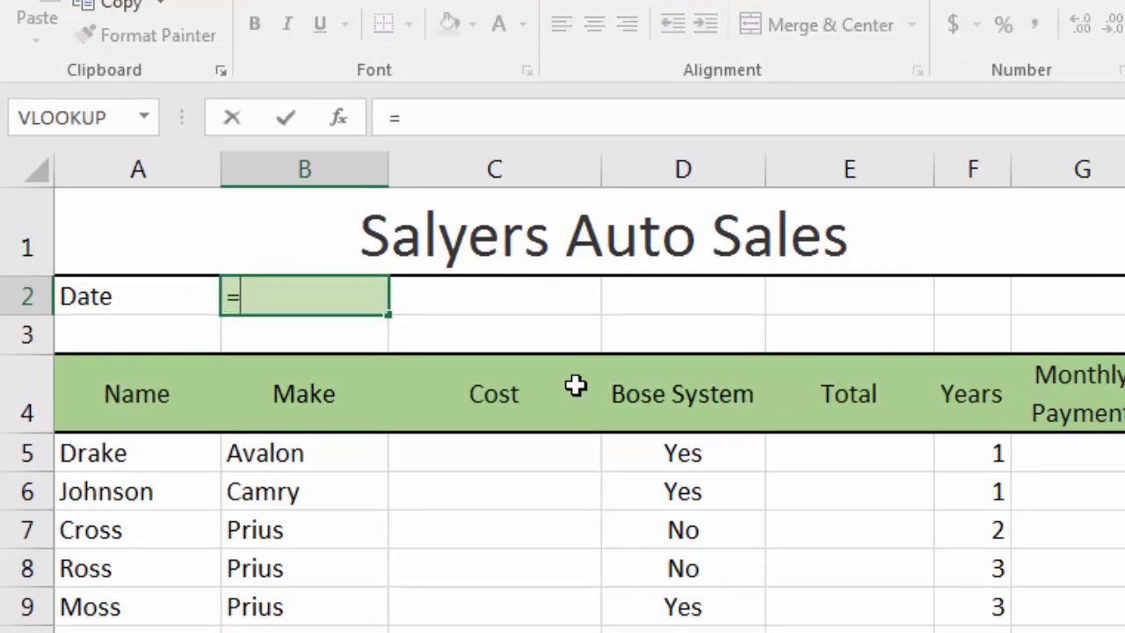
pyautogui.write('to')
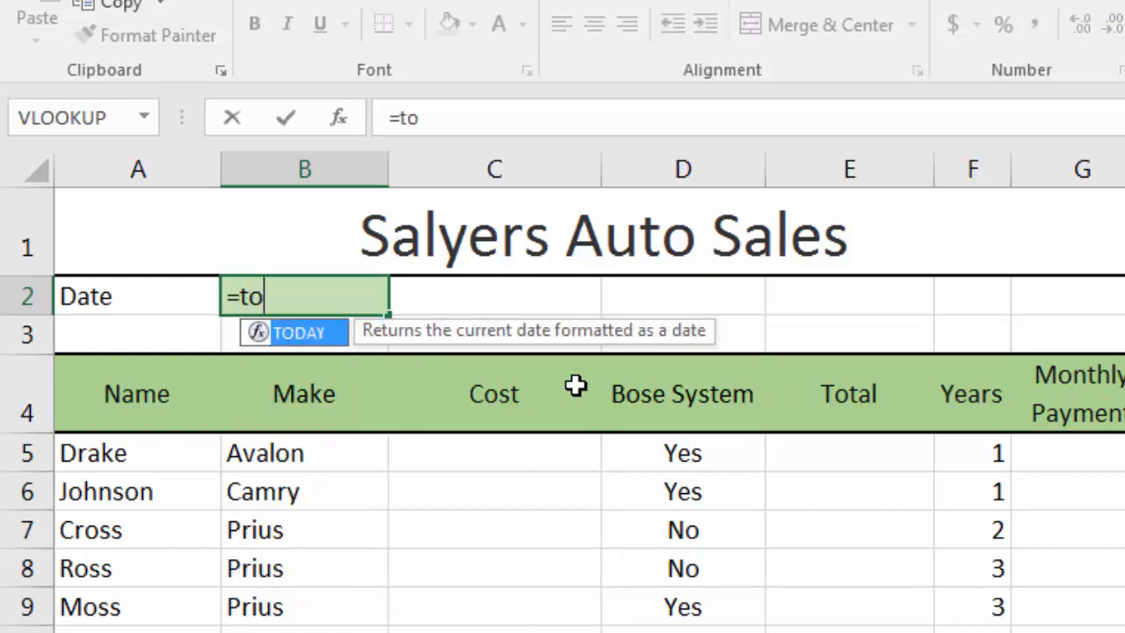
pyautogui.write('day')
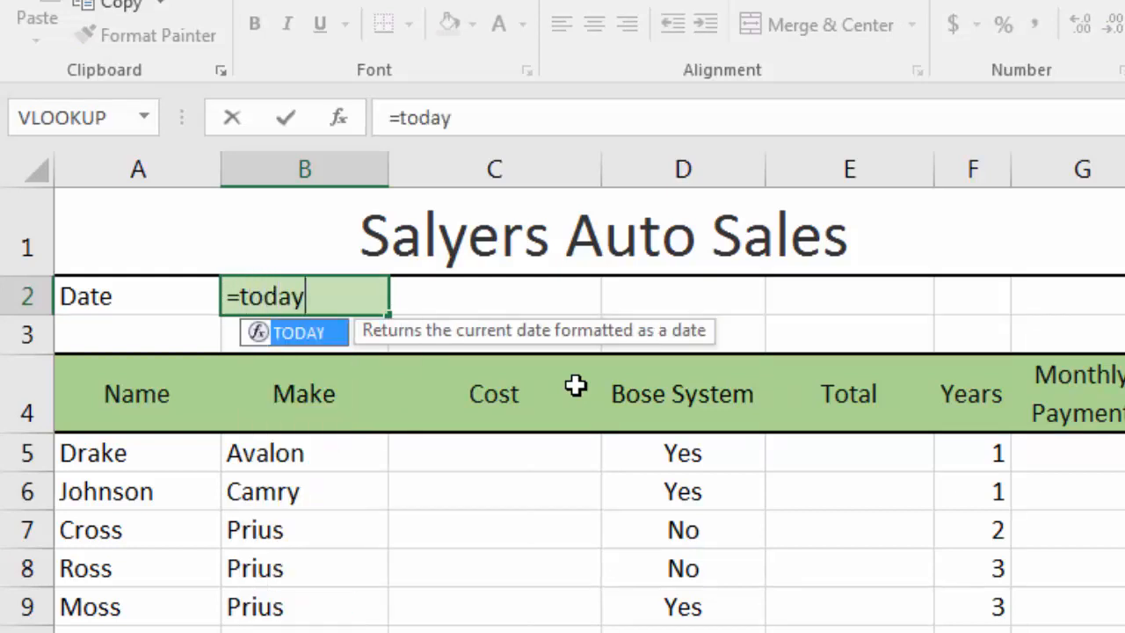
pyautogui.doubleClick(297, 334)
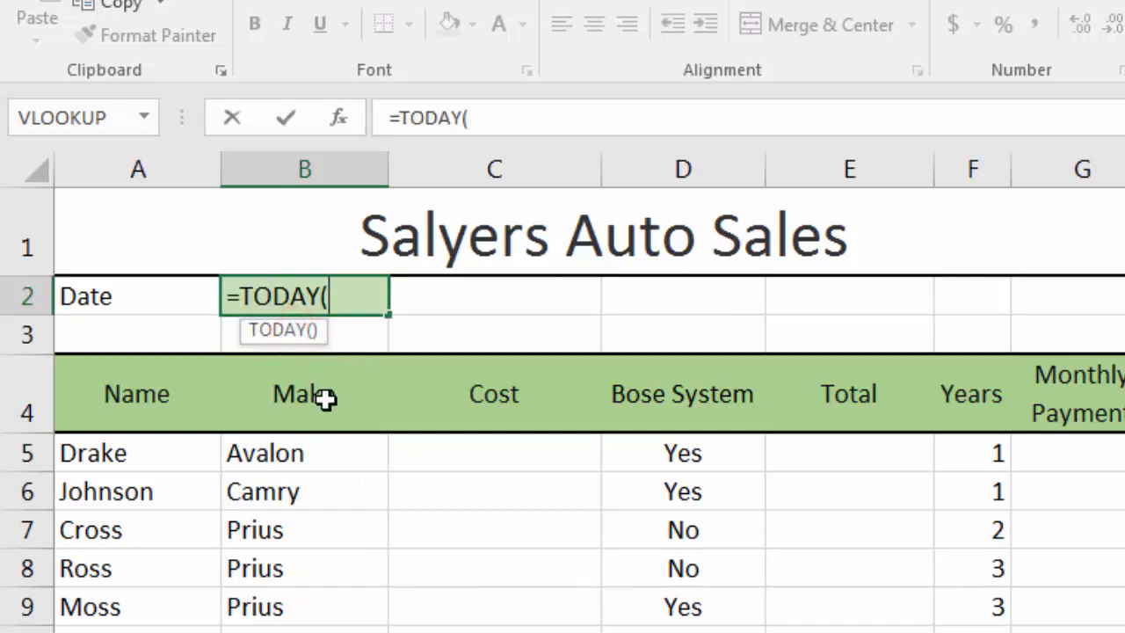
pyautogui.press('Return')
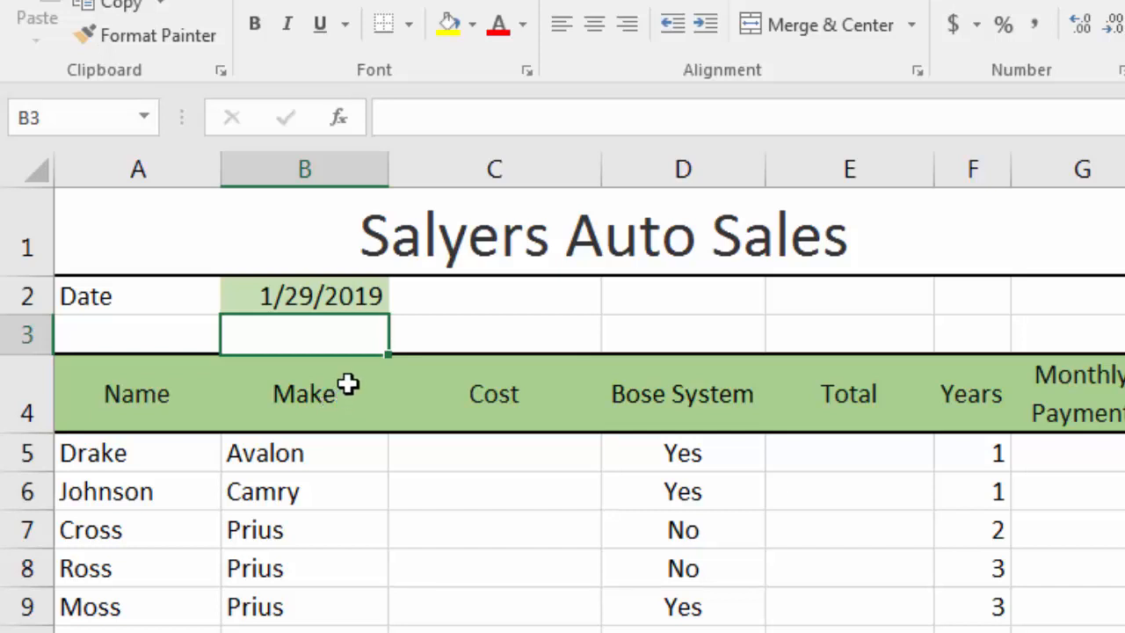
pyautogui.doubleClick(331, 296)
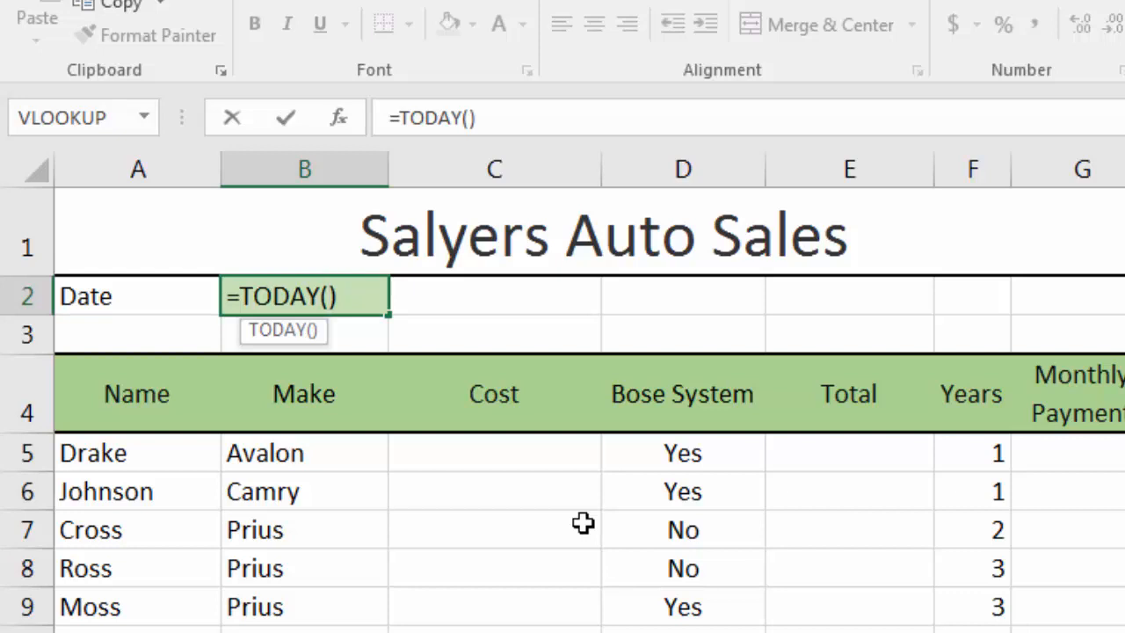
pyautogui.click(253, 461)
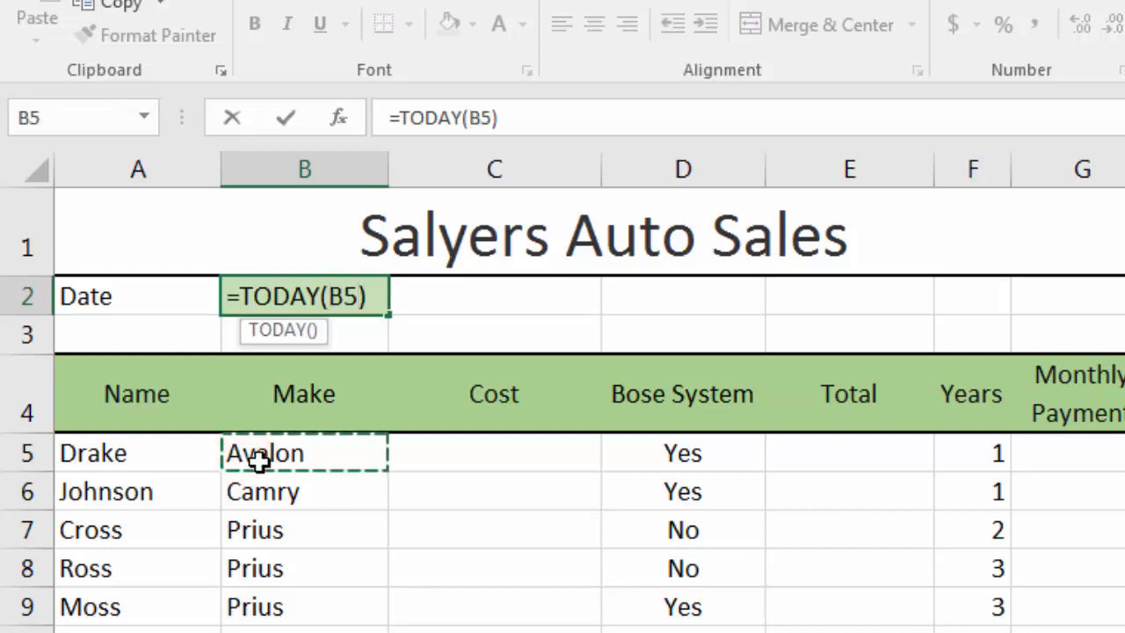
pyautogui.press('Escape')
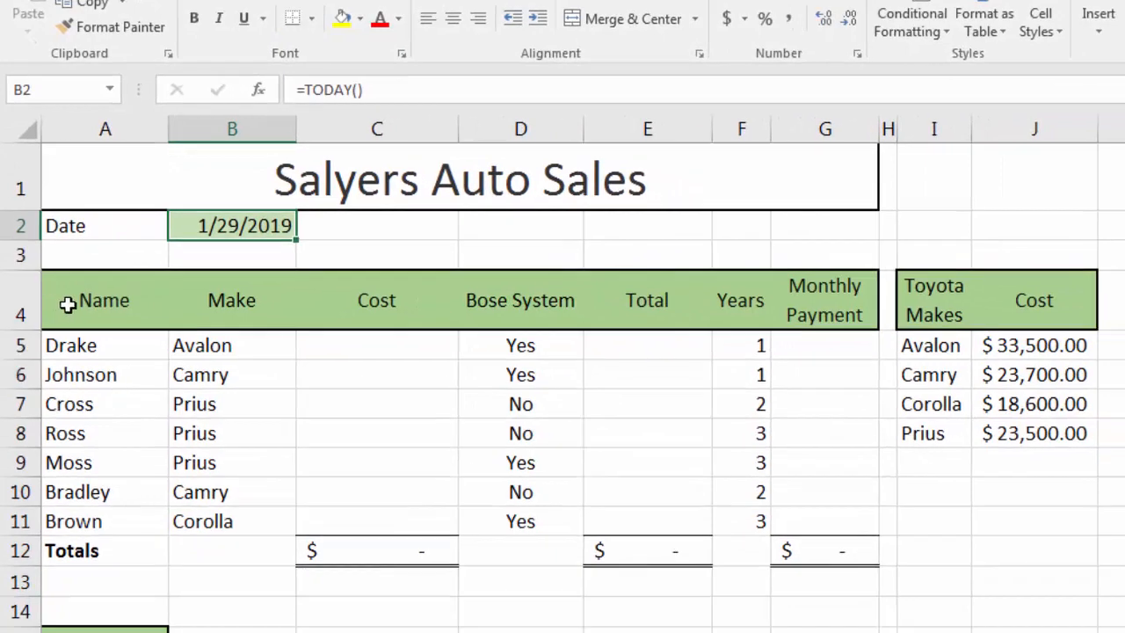
# Examine the Name, Make, Cost and Bose System columns and the makes listed in the Toyota price table
pyautogui.moveTo(92, 347); pyautogui.dragTo(86, 520)
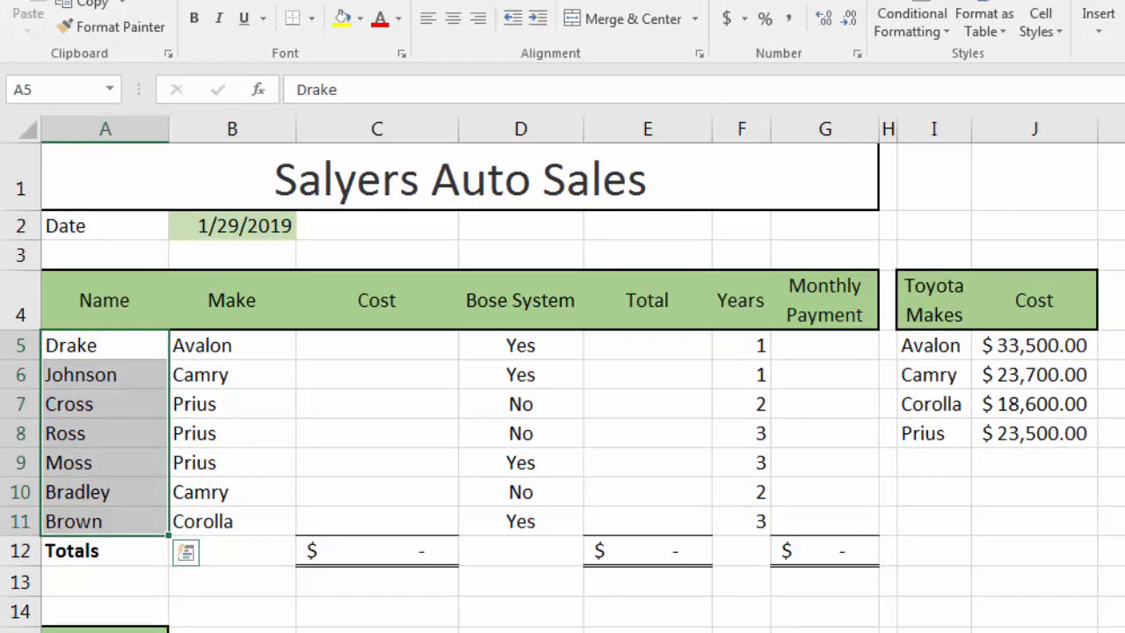
pyautogui.moveTo(234, 344); pyautogui.dragTo(259, 532)
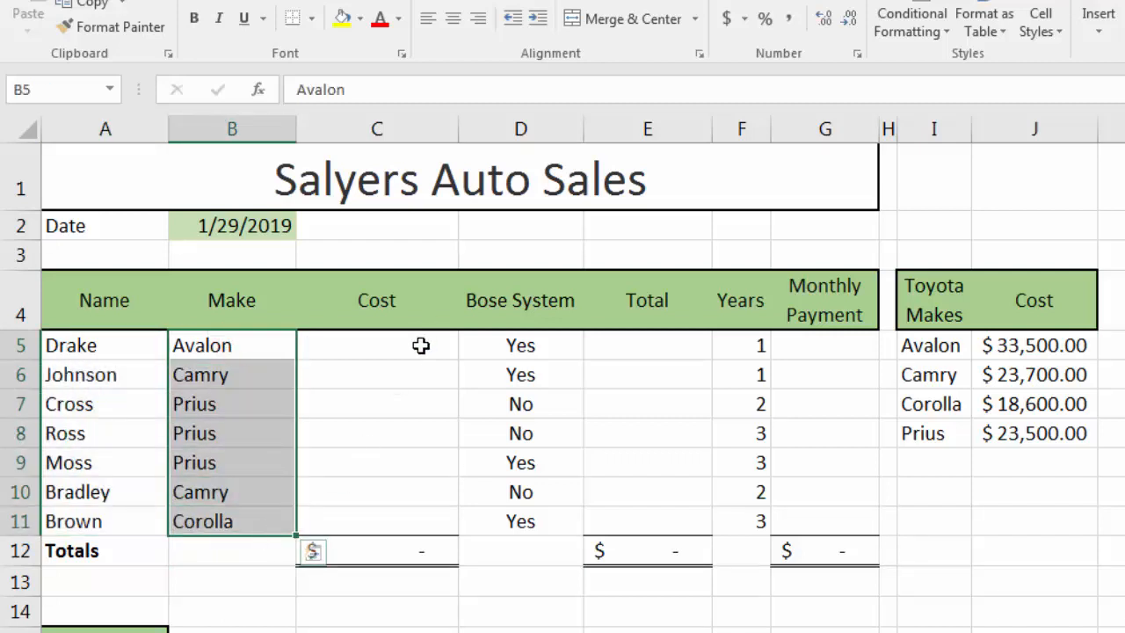
pyautogui.moveTo(421, 345); pyautogui.dragTo(422, 525)
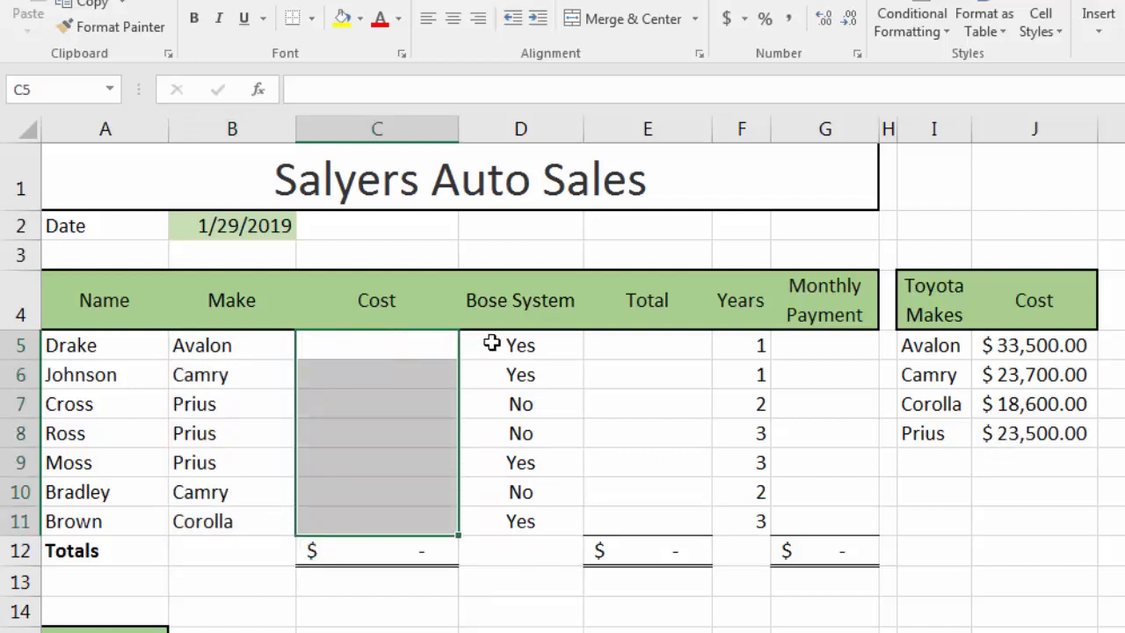
pyautogui.moveTo(491, 343); pyautogui.dragTo(500, 522)
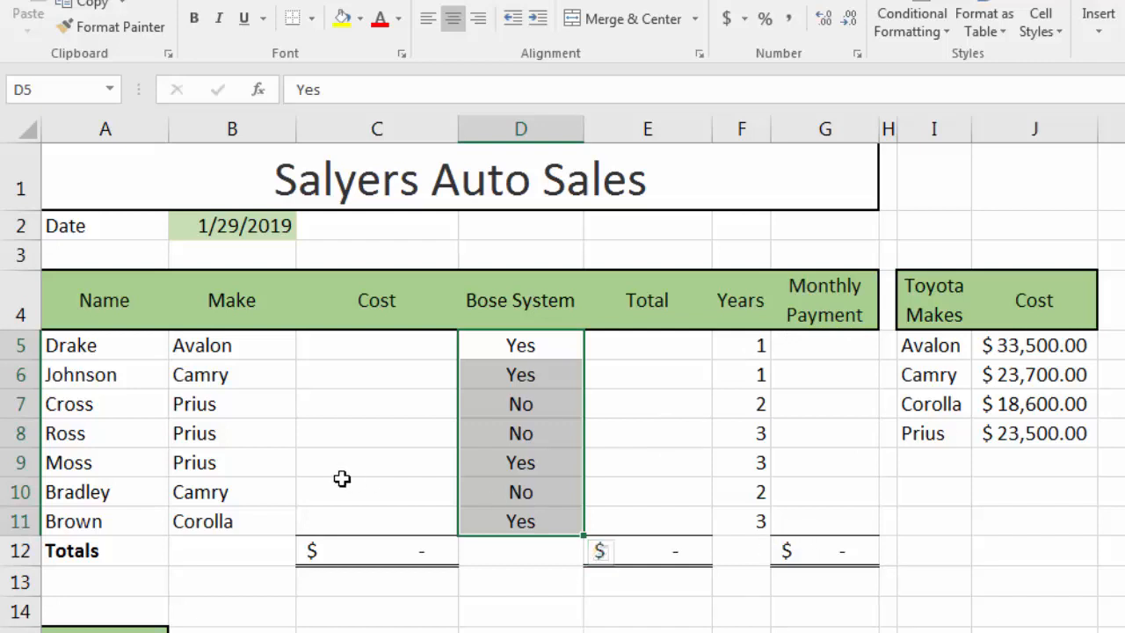
pyautogui.click(333, 349)
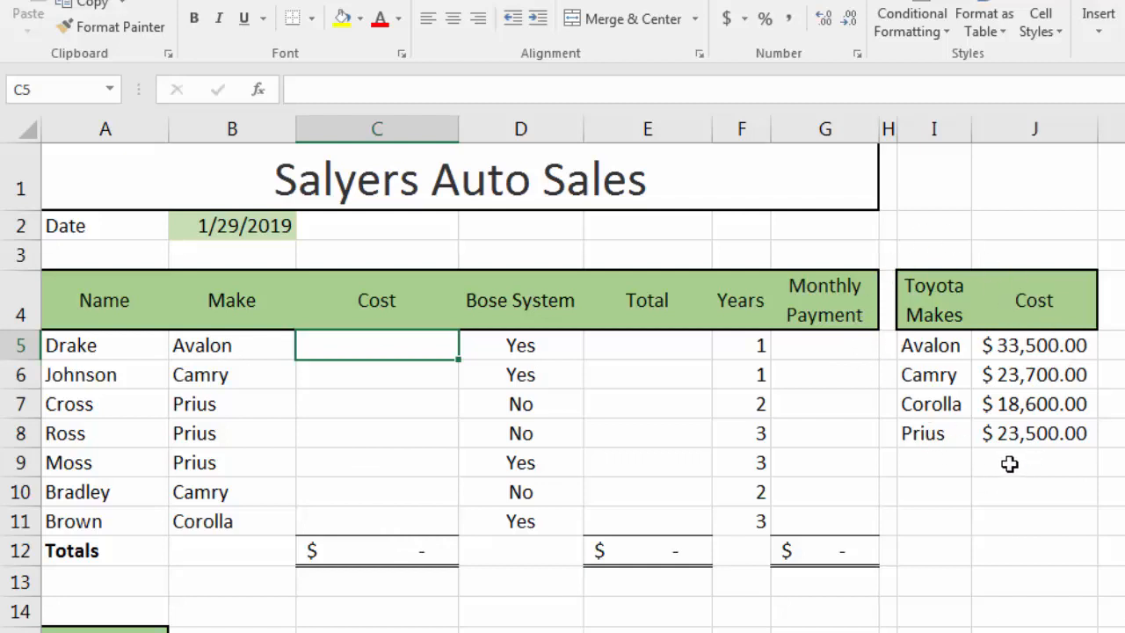
pyautogui.click(927, 348)
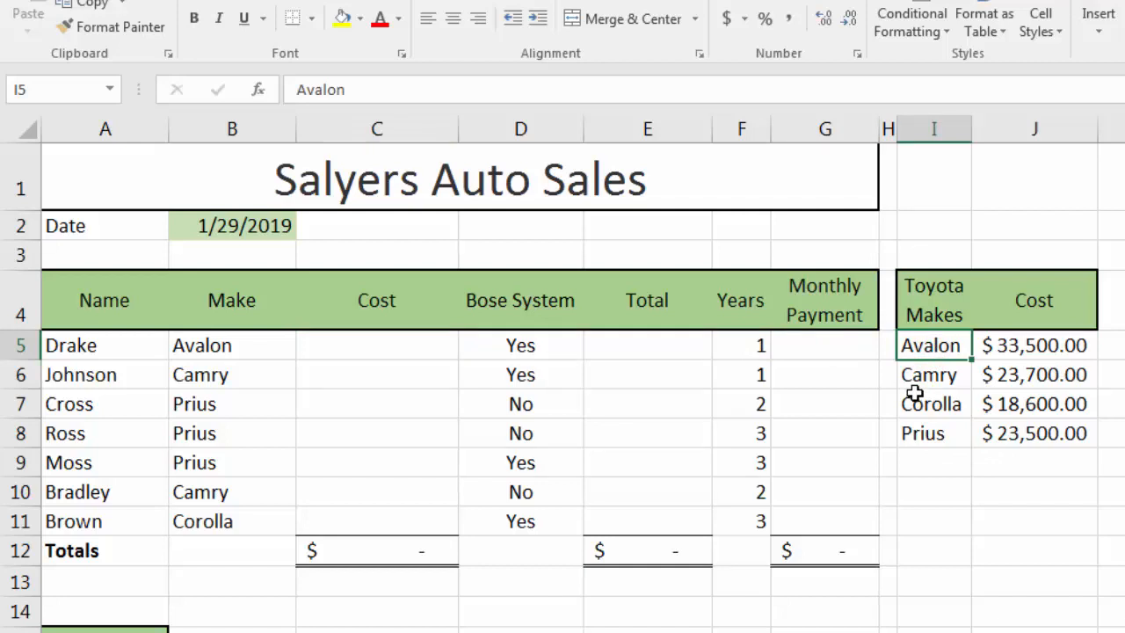
pyautogui.click(928, 376)
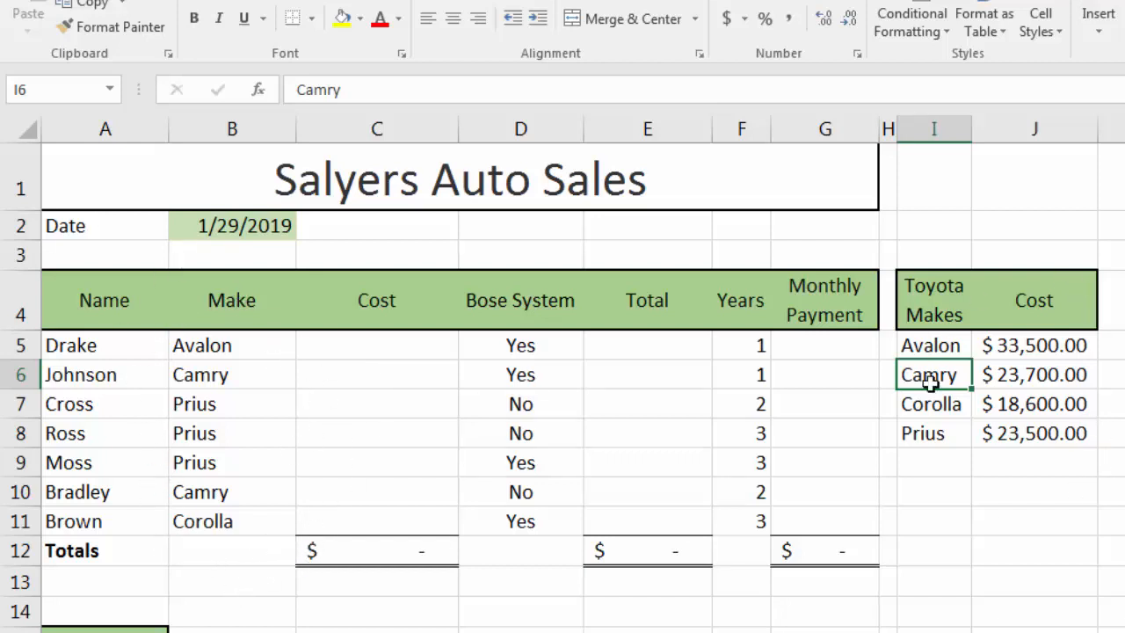
# Insert a VLOOKUP function in the first Cost cell, C5, and set its lookup value to B5
pyautogui.click(304, 349)
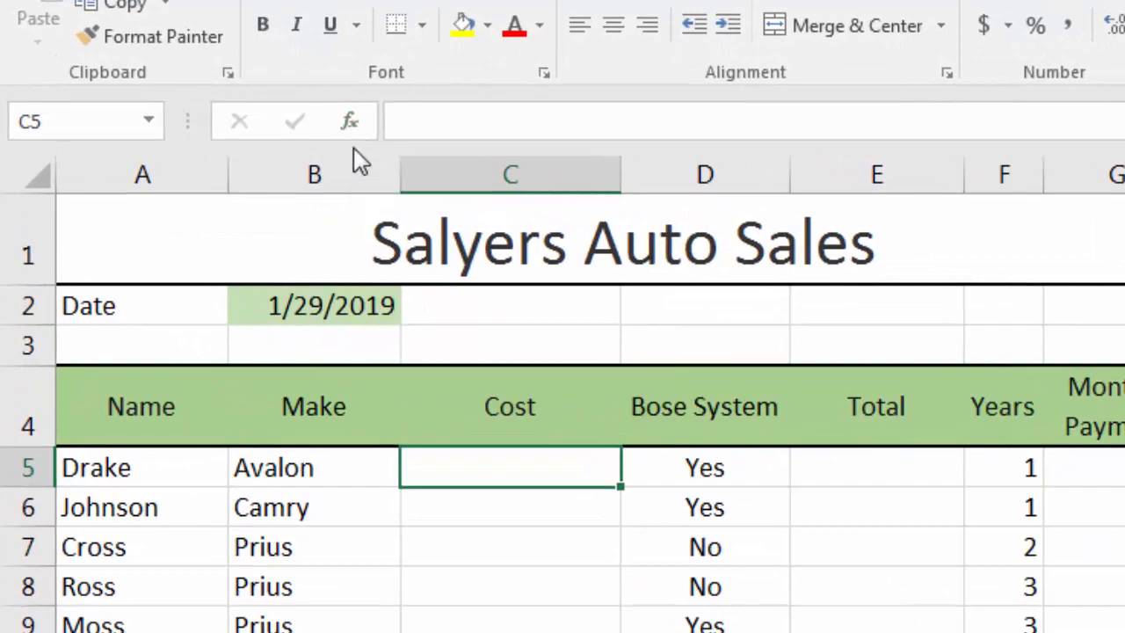
pyautogui.click(349, 124)
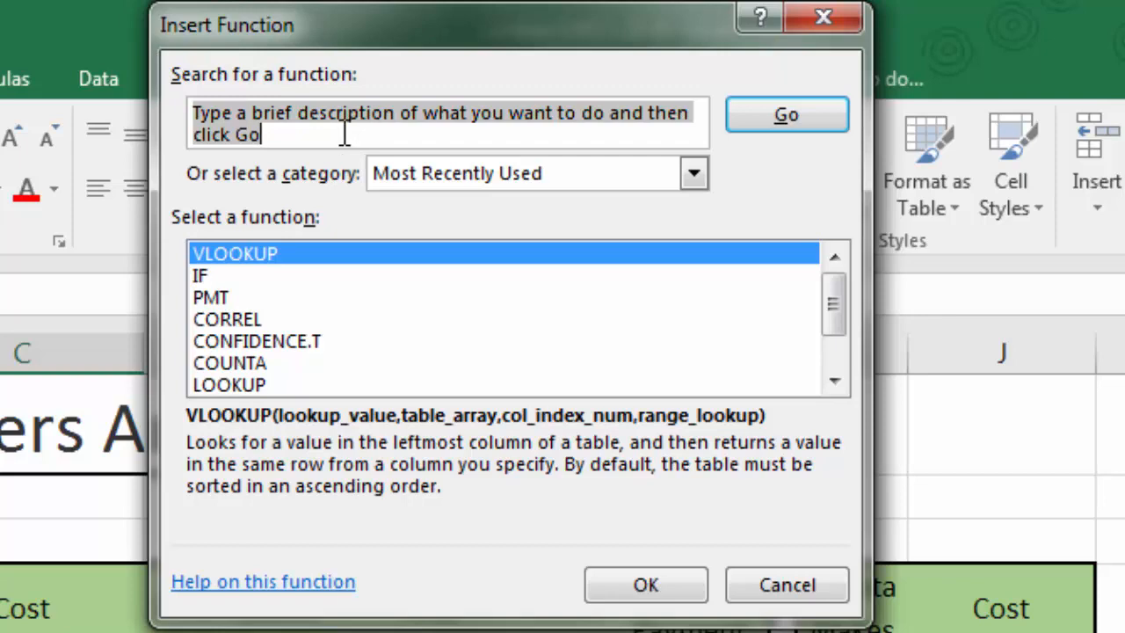
pyautogui.click(262, 254)
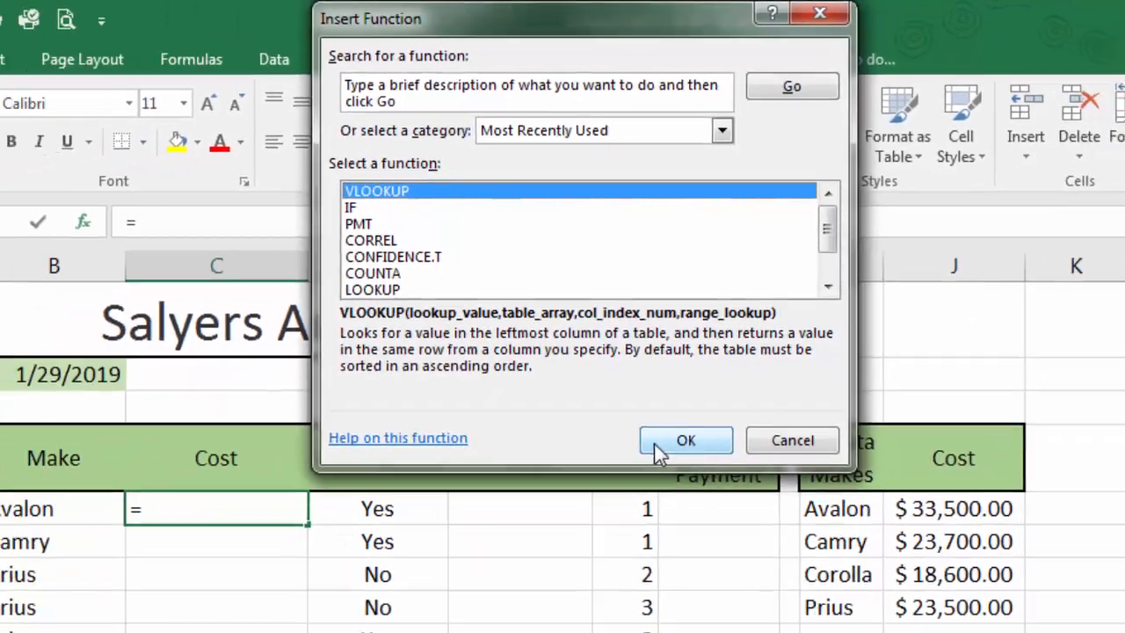
pyautogui.click(646, 585)
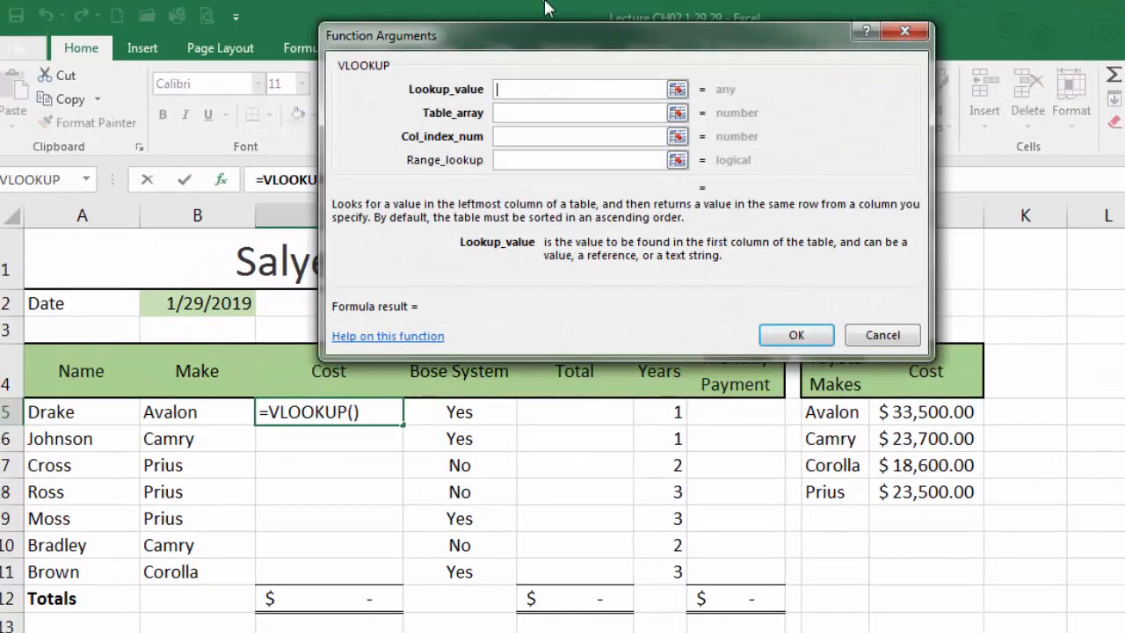
pyautogui.moveTo(522, 42); pyautogui.dragTo(492, 14)
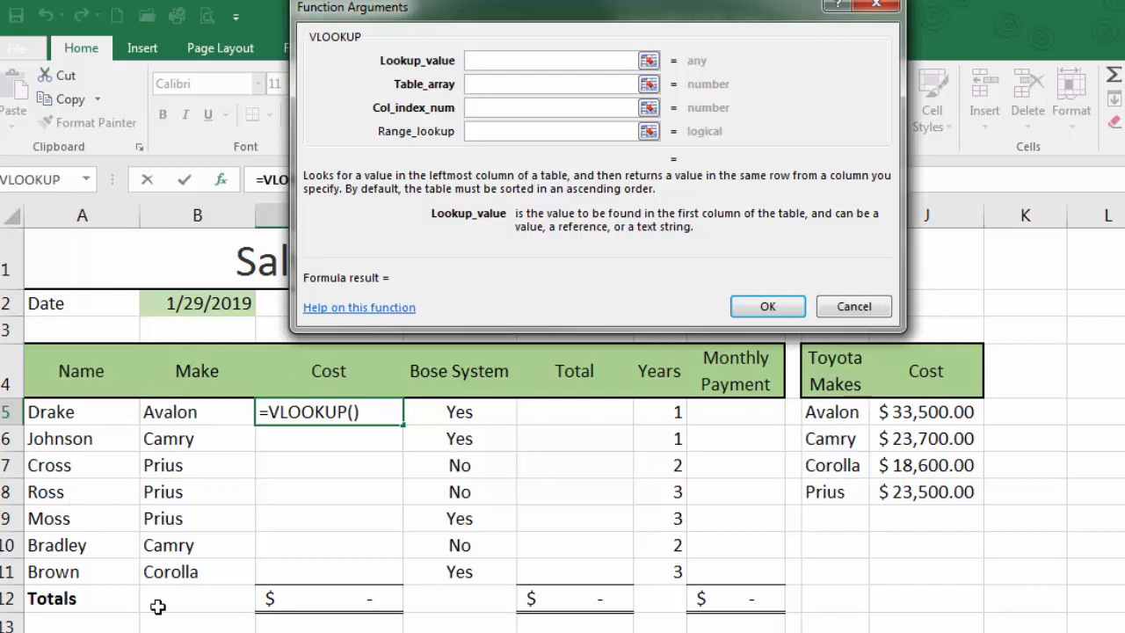
pyautogui.moveTo(772, 49); pyautogui.dragTo(668, 51)
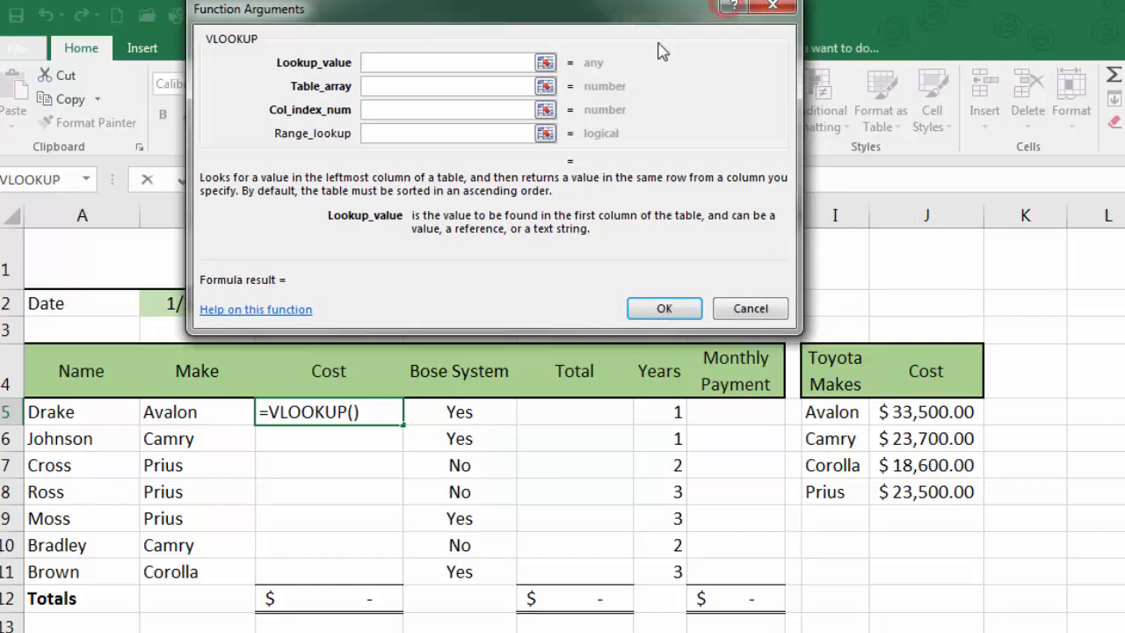
pyautogui.moveTo(518, 16); pyautogui.dragTo(732, 49)
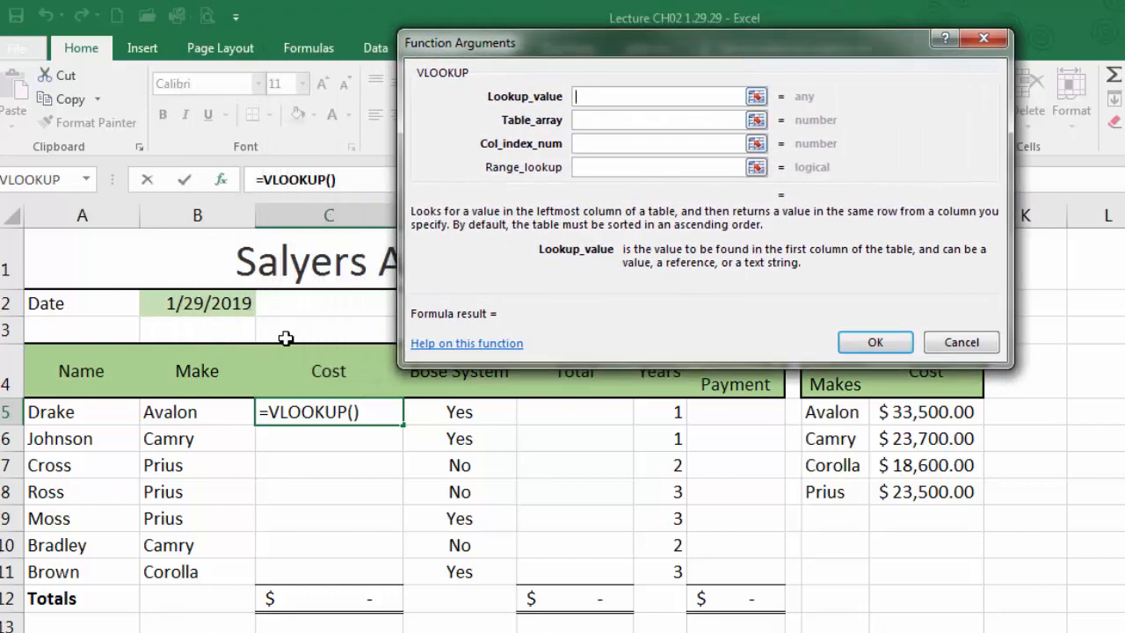
pyautogui.click(193, 417)
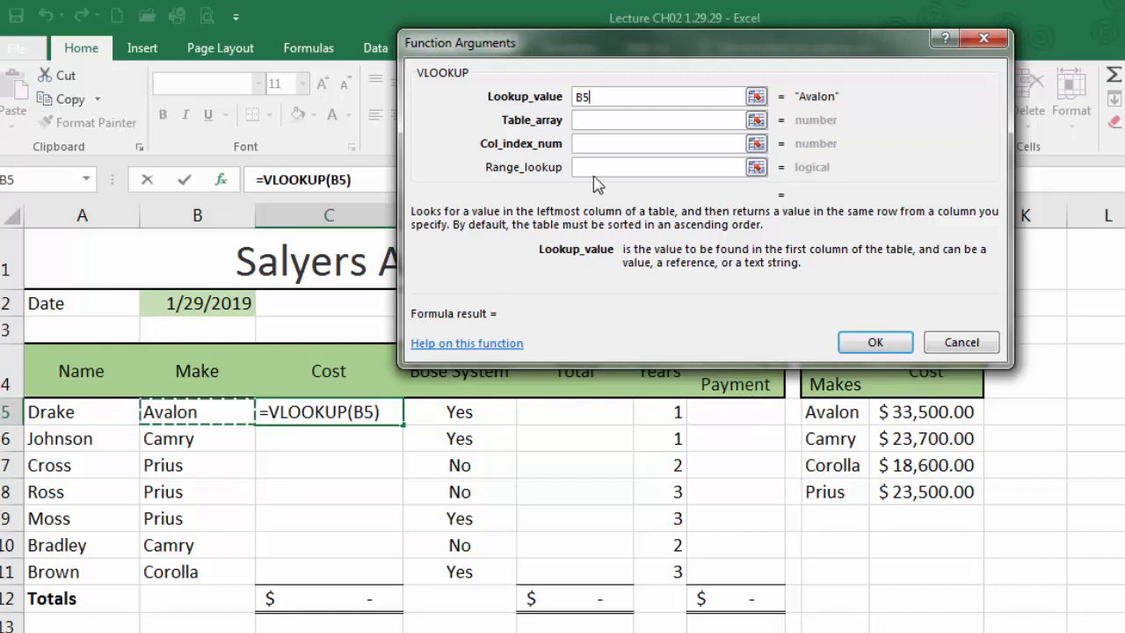
# Set the VLOOKUP table array to the Toyota makes and costs as the absolute range $I$5:$J$8
pyautogui.click(588, 118)
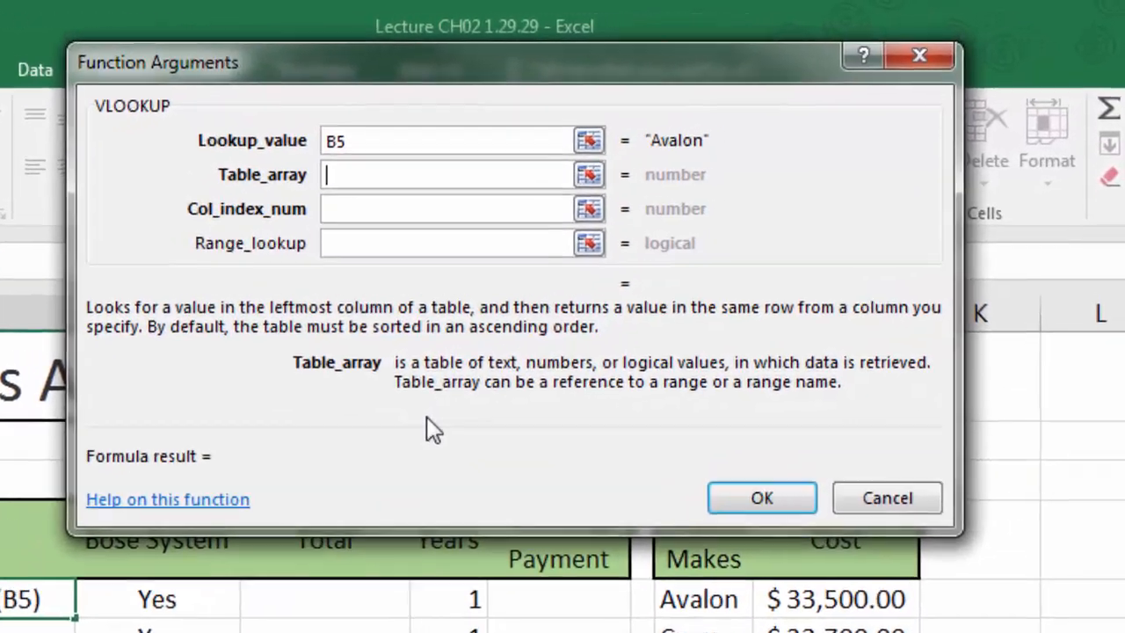
pyautogui.moveTo(703, 595); pyautogui.dragTo(766, 593)
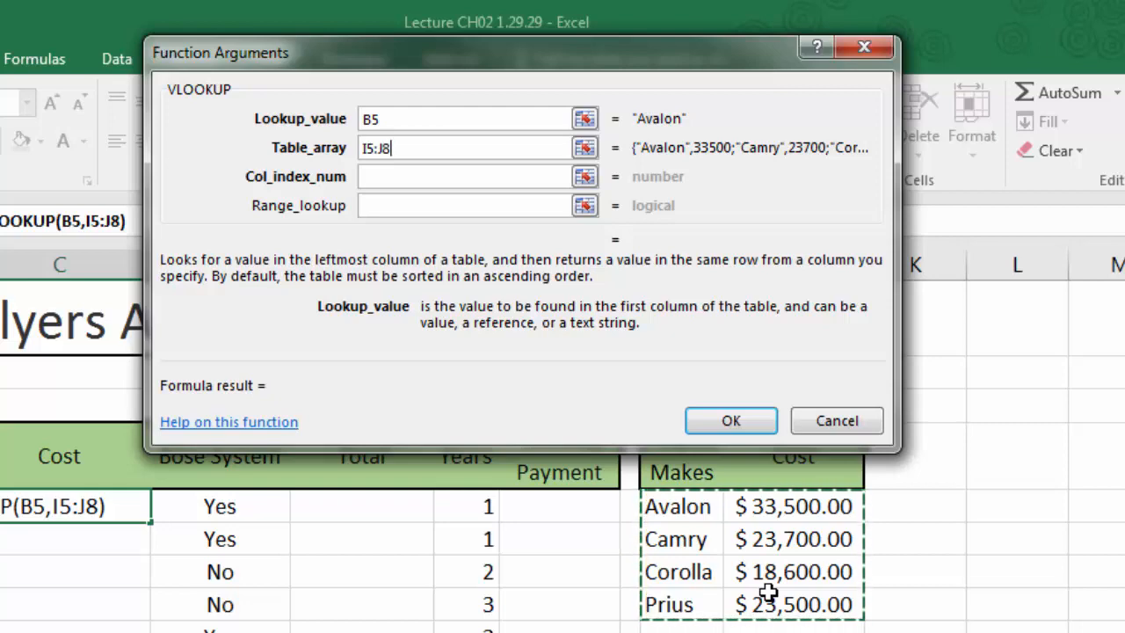
pyautogui.doubleClick(427, 147)
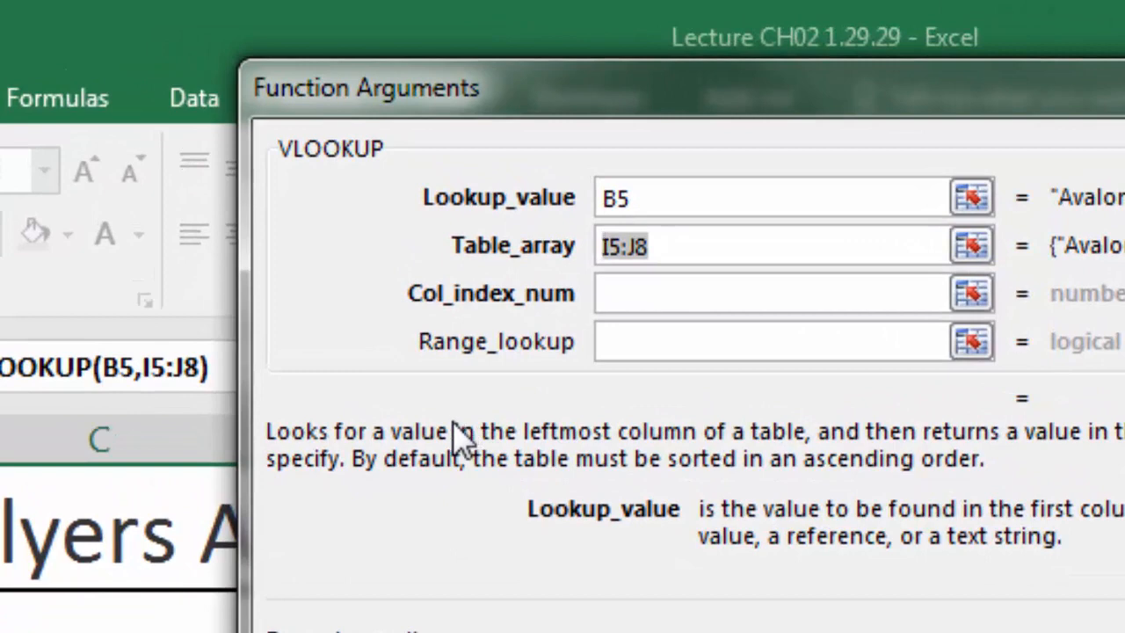
pyautogui.press('F4')
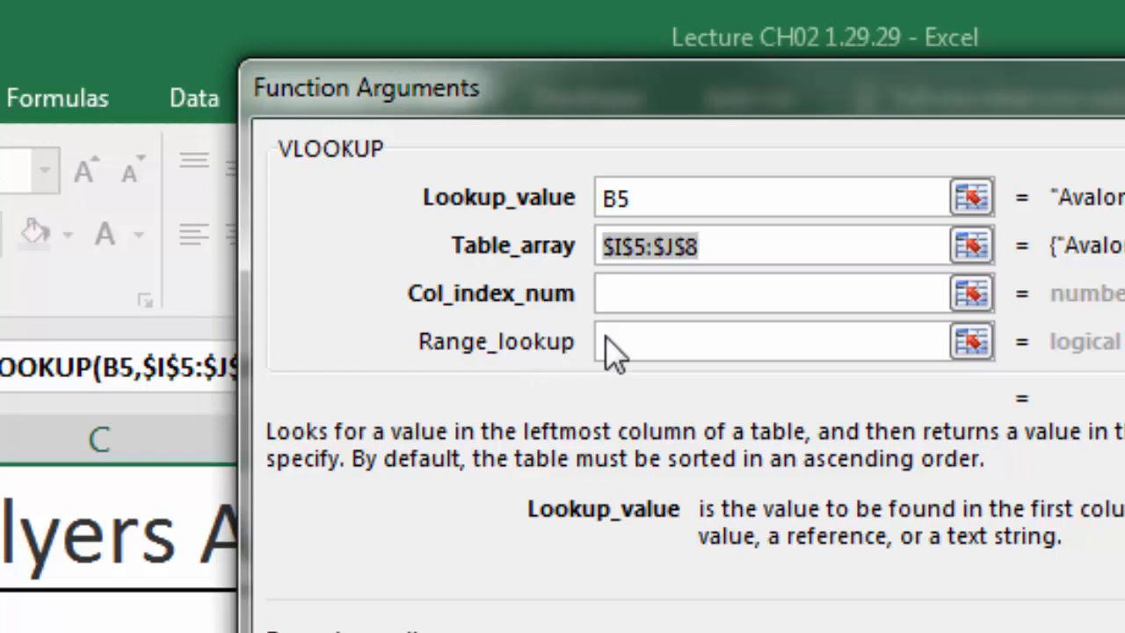
# Set the VLOOKUP column index number to 2 so that the cost column is returned
pyautogui.click(639, 293)
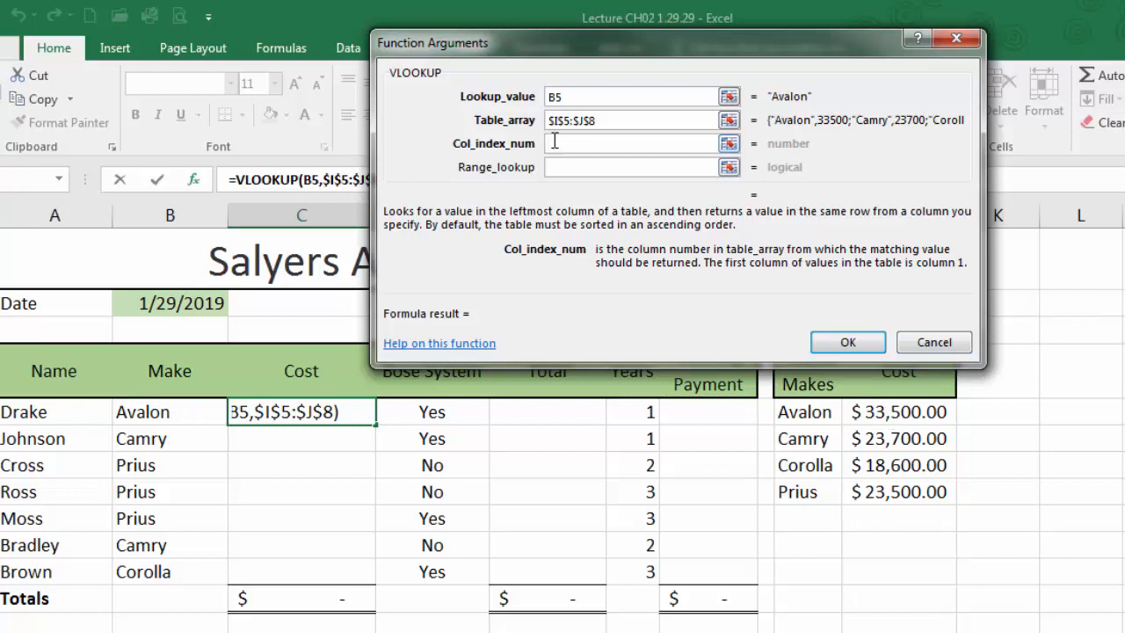
pyautogui.press('Tab')
pyautogui.moveTo(710, 62); pyautogui.dragTo(606, 29)
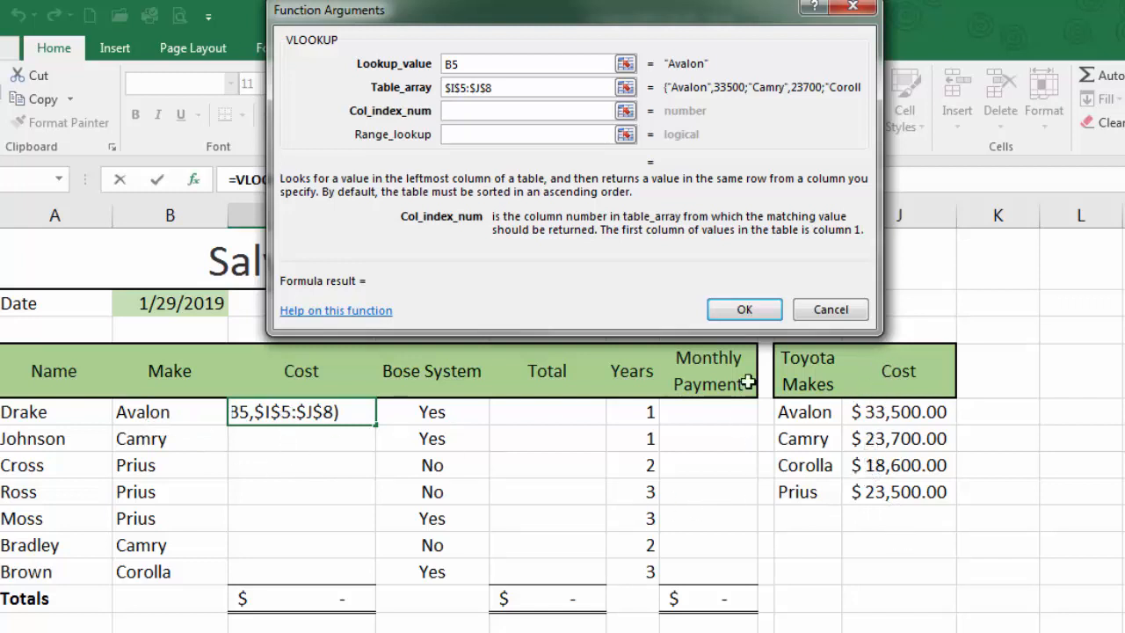
pyautogui.click(450, 113)
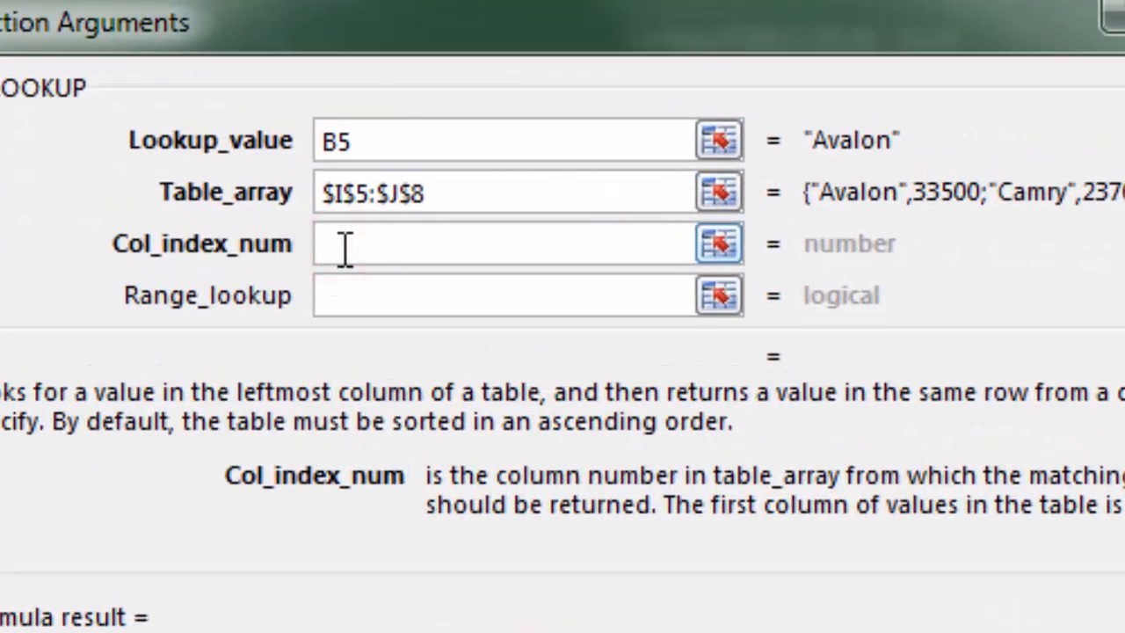
pyautogui.write('2')
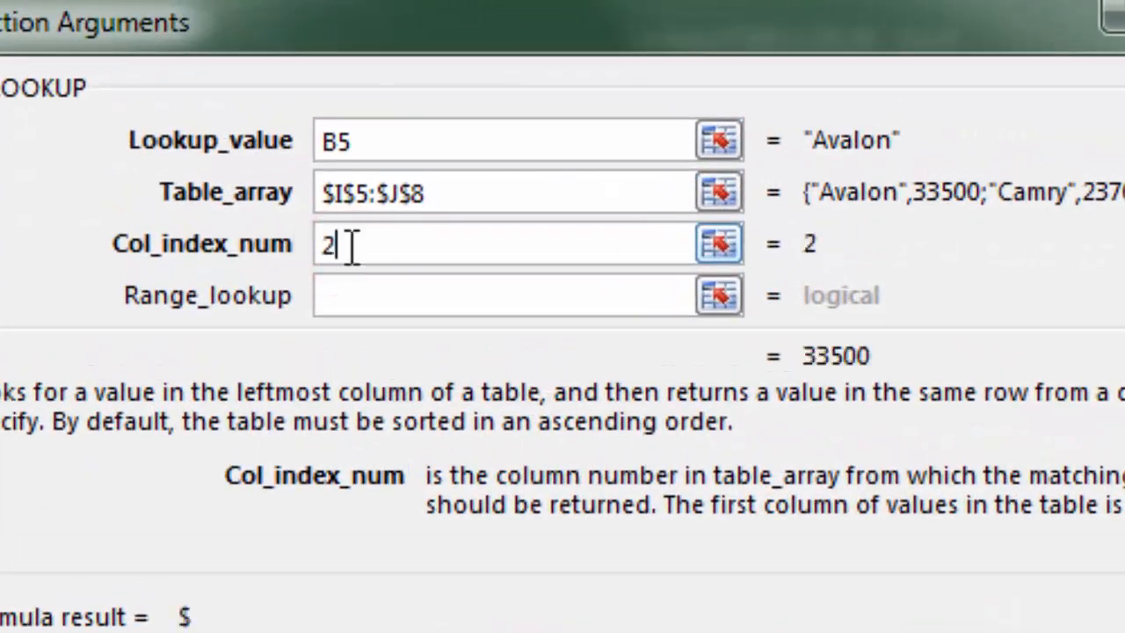
# Set the VLOOKUP range lookup to False for an exact match and complete the function in C5
pyautogui.click(339, 295)
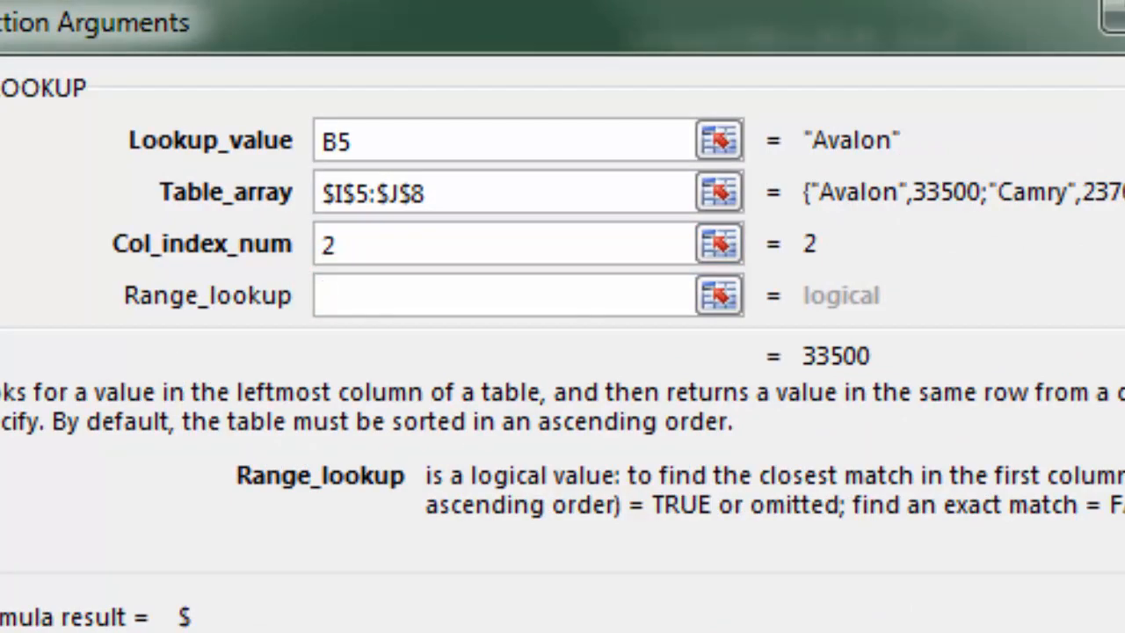
pyautogui.write('Fa')
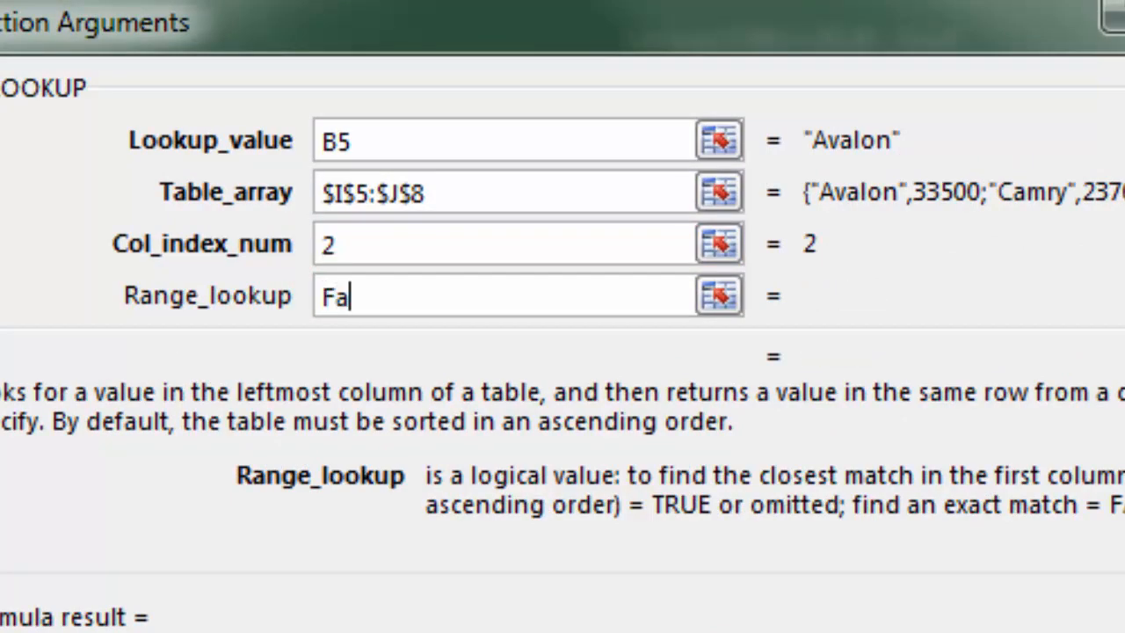
pyautogui.write('lse')
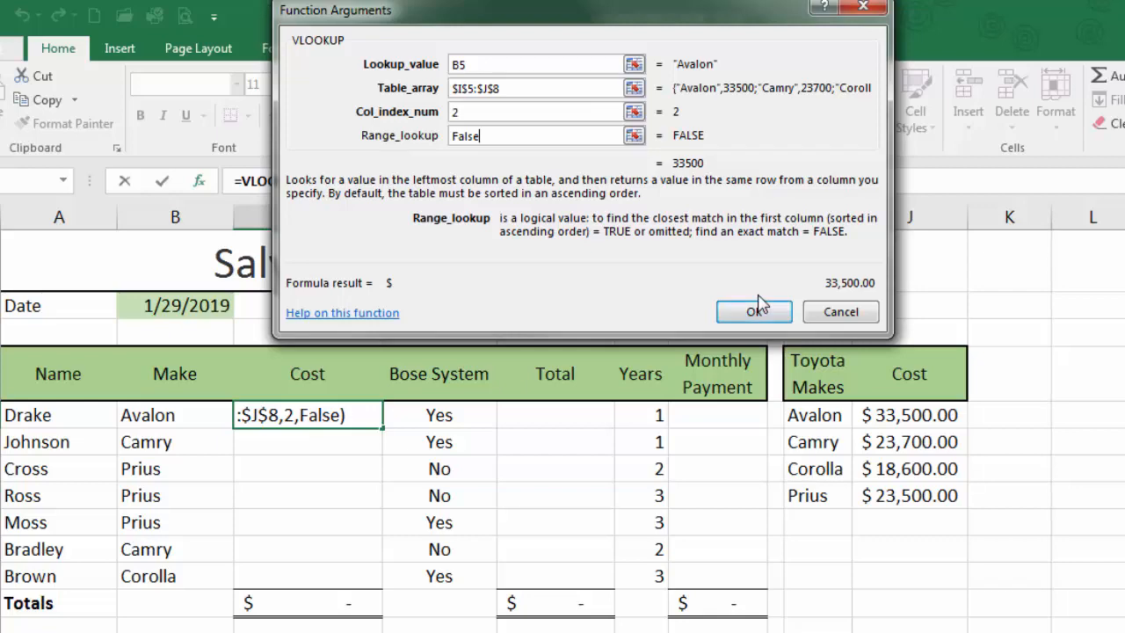
pyautogui.click(754, 311)
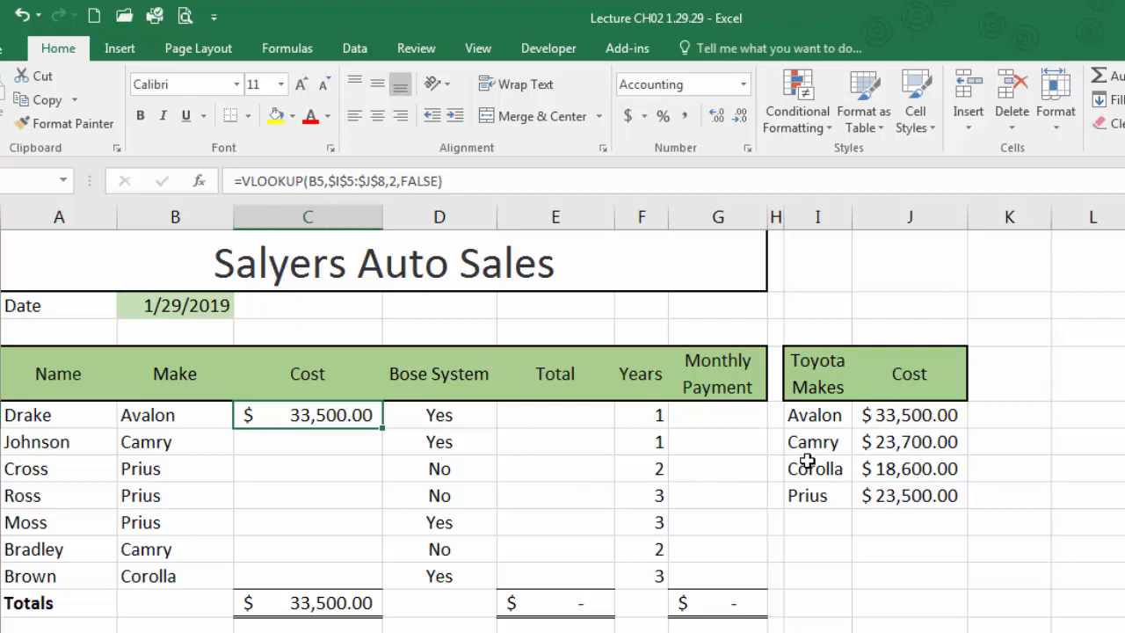
# Fill the VLOOKUP formula from C5 down the Cost column to the last car, C11
pyautogui.doubleClick(383, 431)
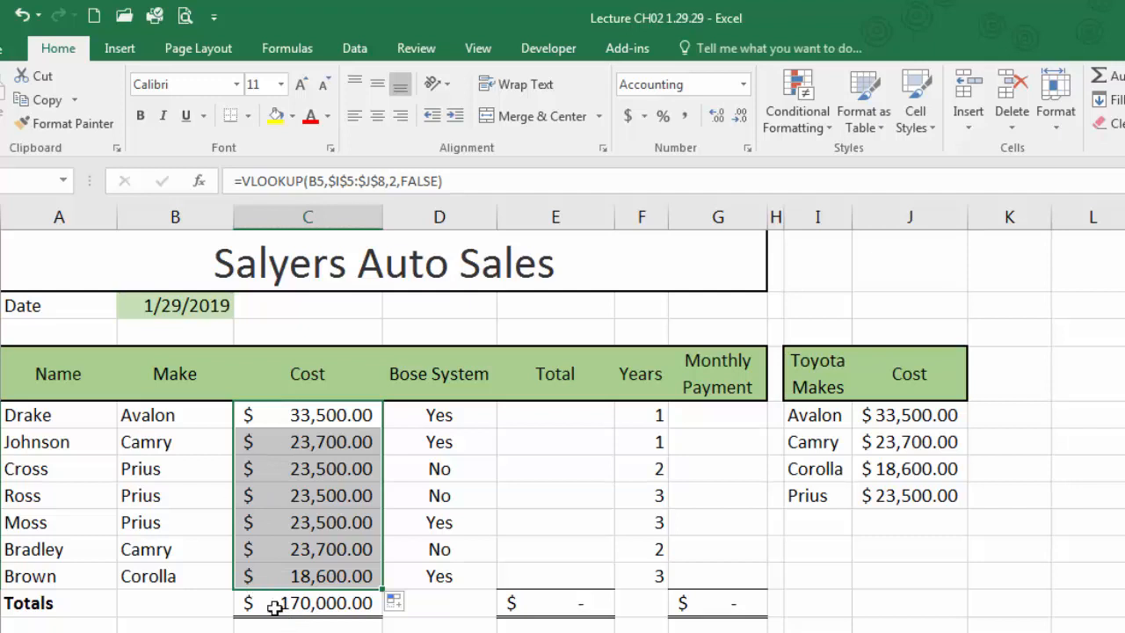
pyautogui.click(140, 469)
pyautogui.click(152, 514)
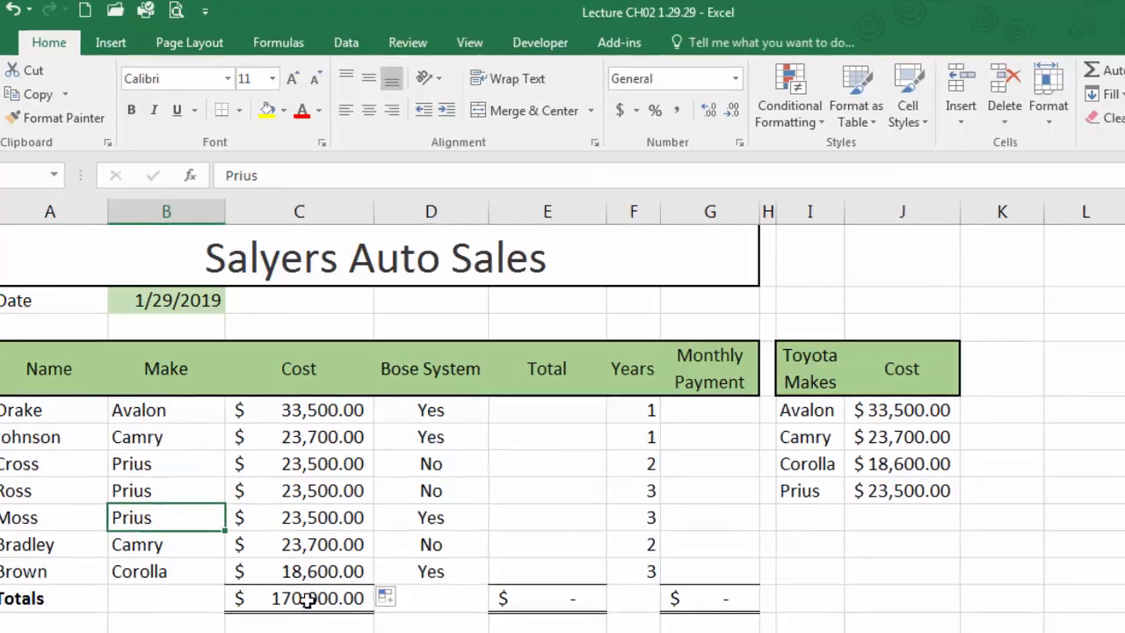
# Clear the Cost total in C12 and re-create it with AutoSum over C5:C11
pyautogui.click(318, 606)
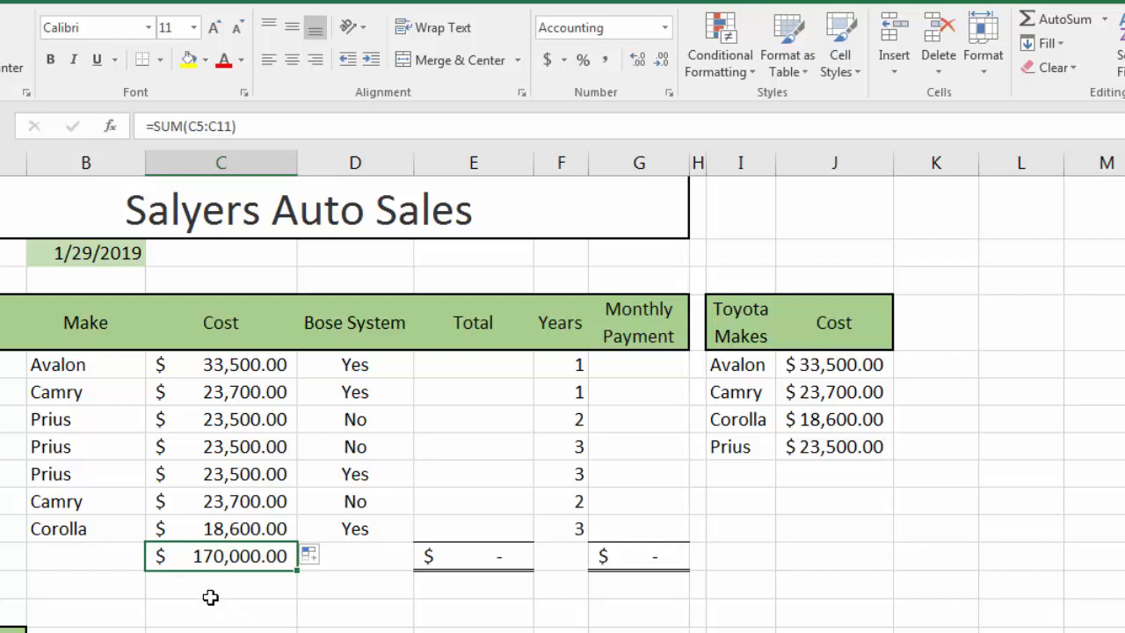
pyautogui.press('Delete')
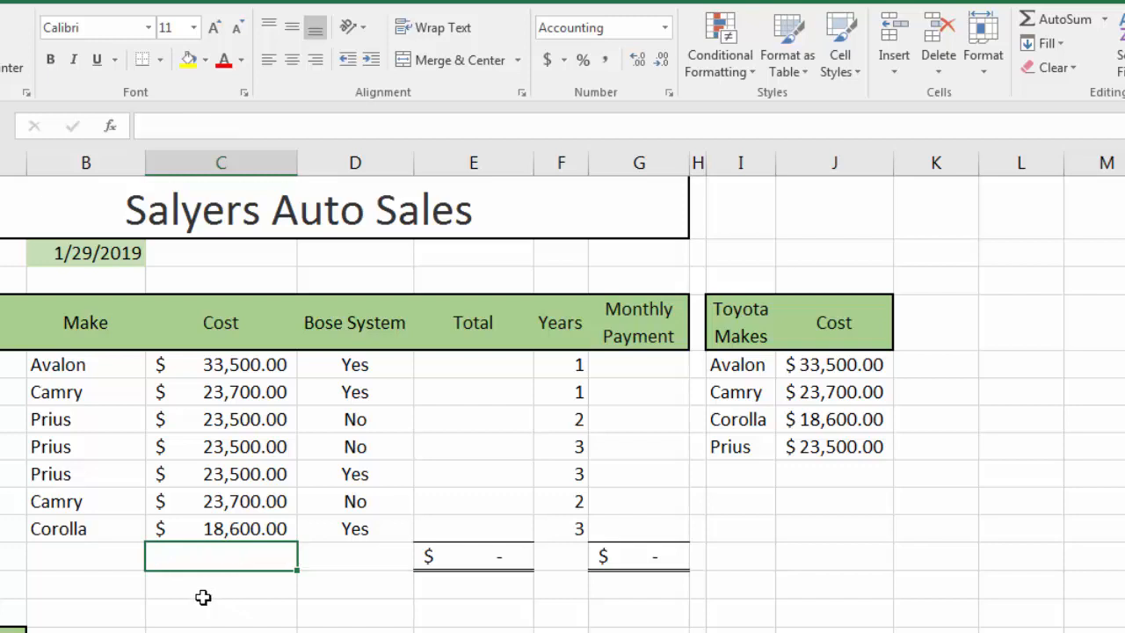
pyautogui.click(66, 580)
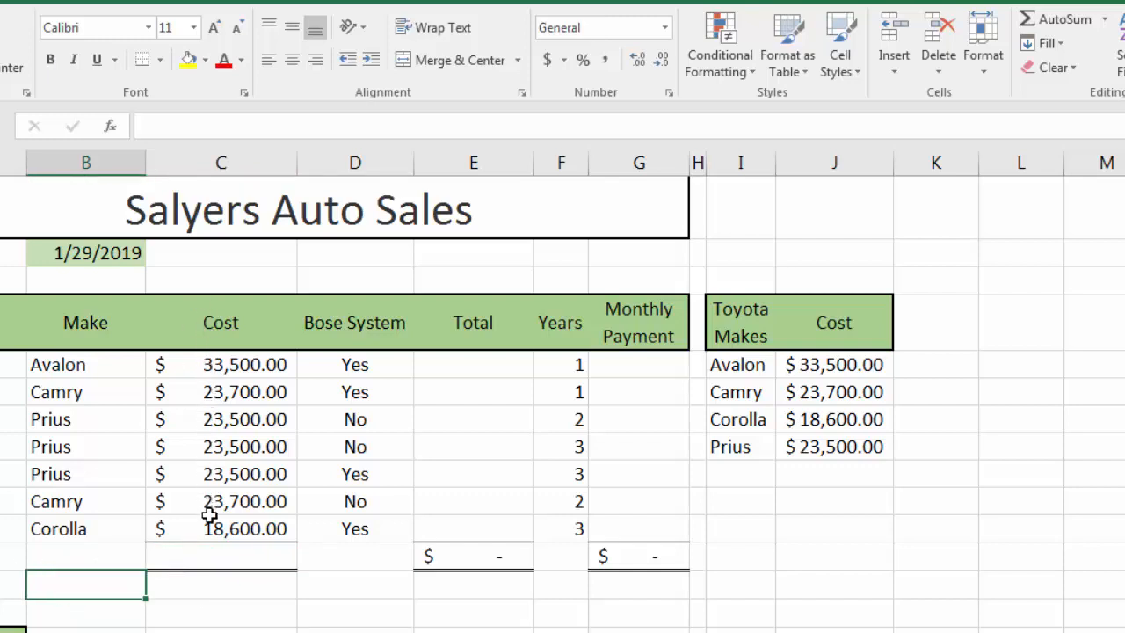
pyautogui.click(231, 559)
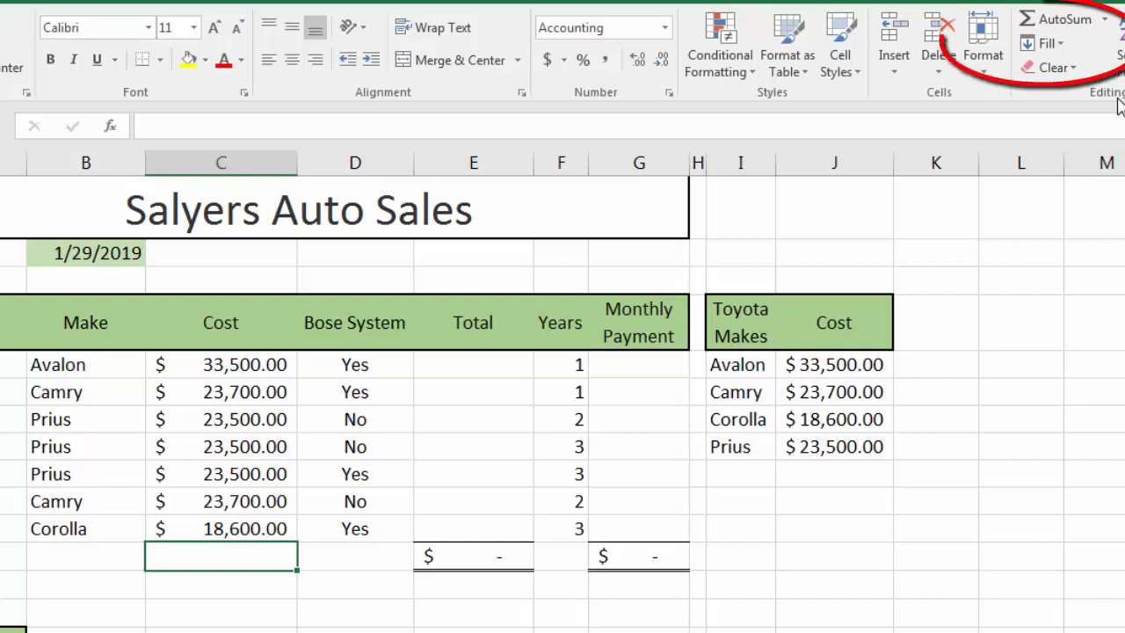
pyautogui.click(1057, 32)
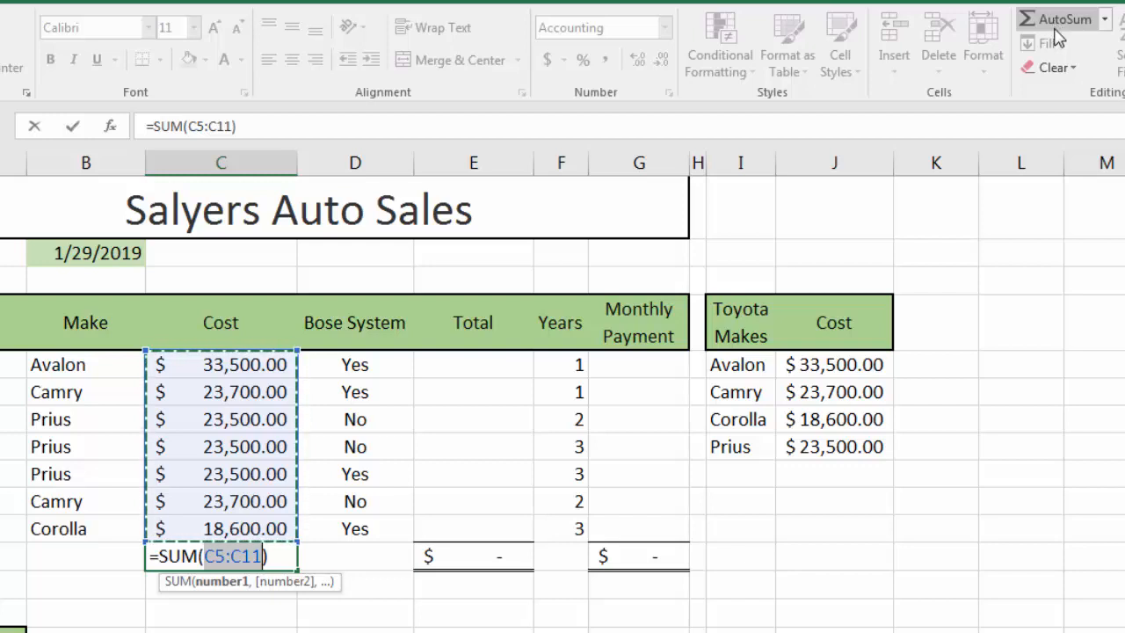
pyautogui.press('Return')
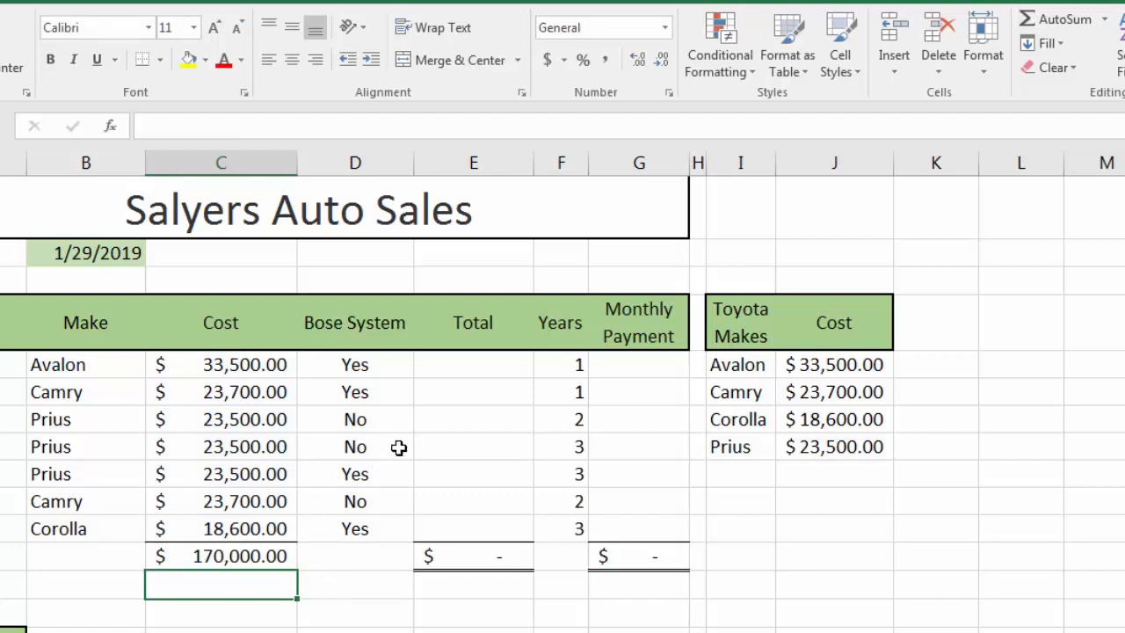
# Examine the empty Total column, the first car's cost and Bose System entry, and the Bose System percentage in B15
pyautogui.moveTo(459, 357); pyautogui.dragTo(459, 527)
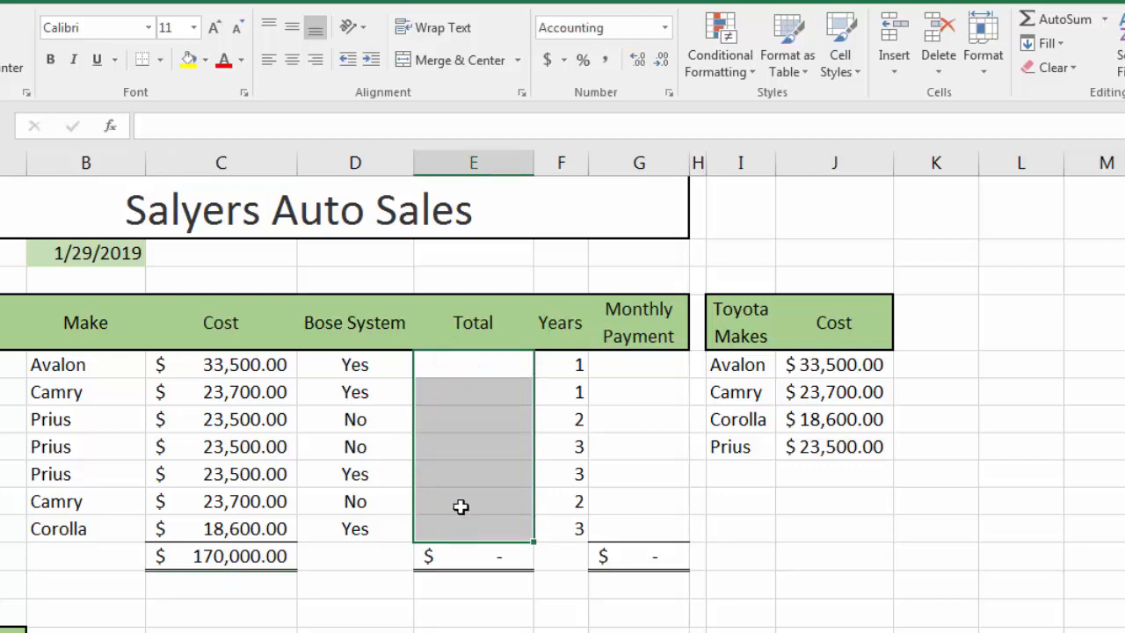
pyautogui.click(462, 363)
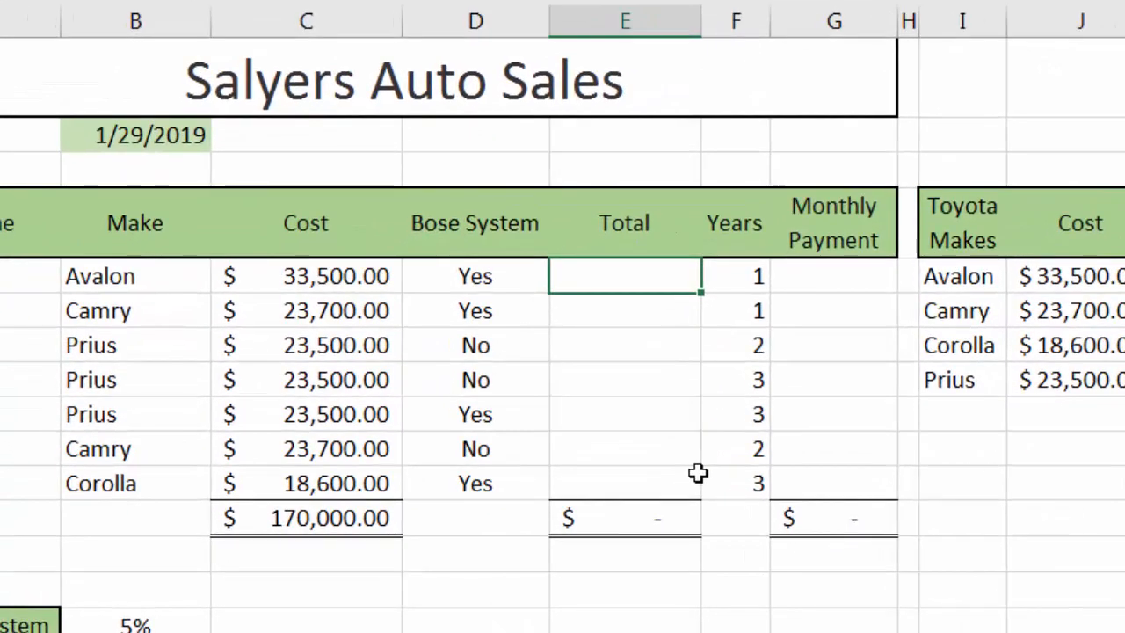
pyautogui.click(474, 277)
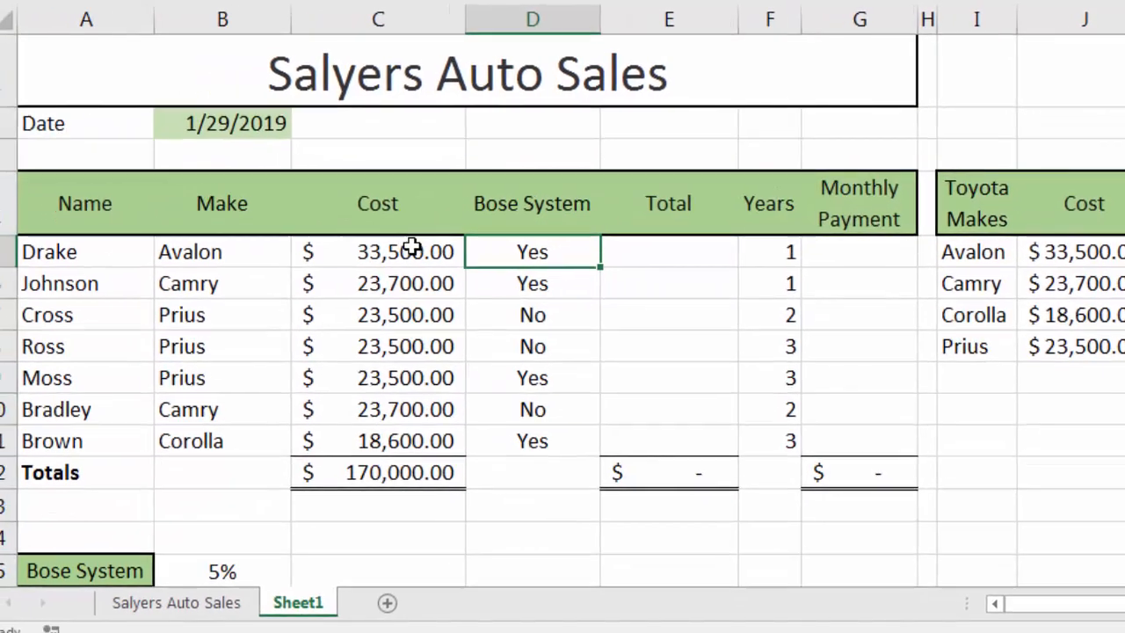
pyautogui.click(343, 276)
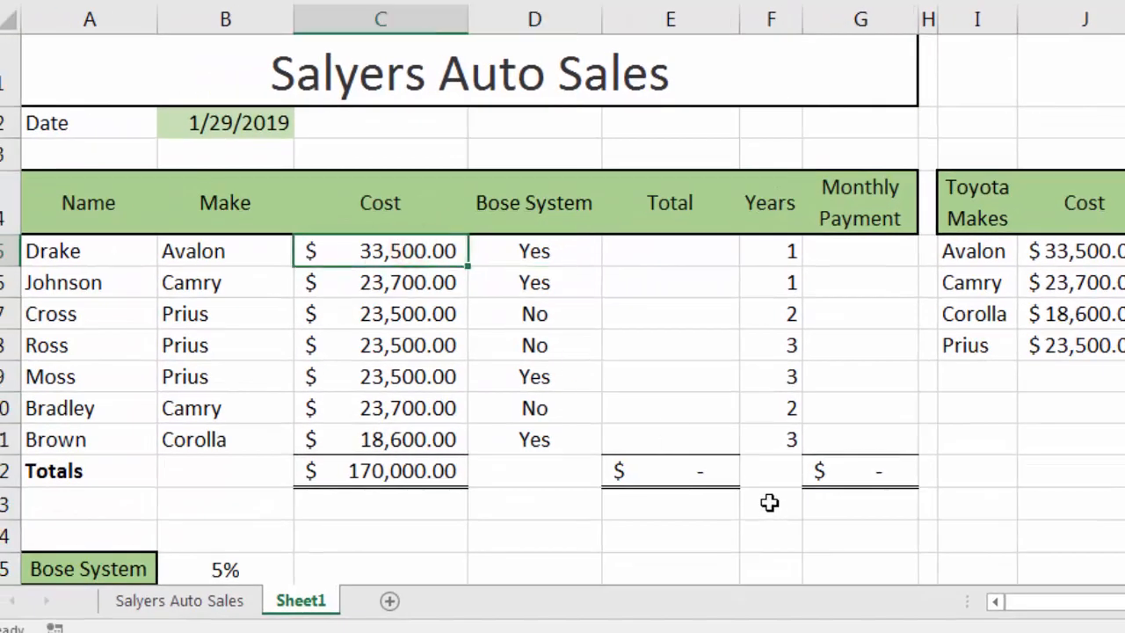
pyautogui.scroll(-1, 769, 500)
pyautogui.scroll(1, 769, 500)
pyautogui.scroll(-1, 769, 500)
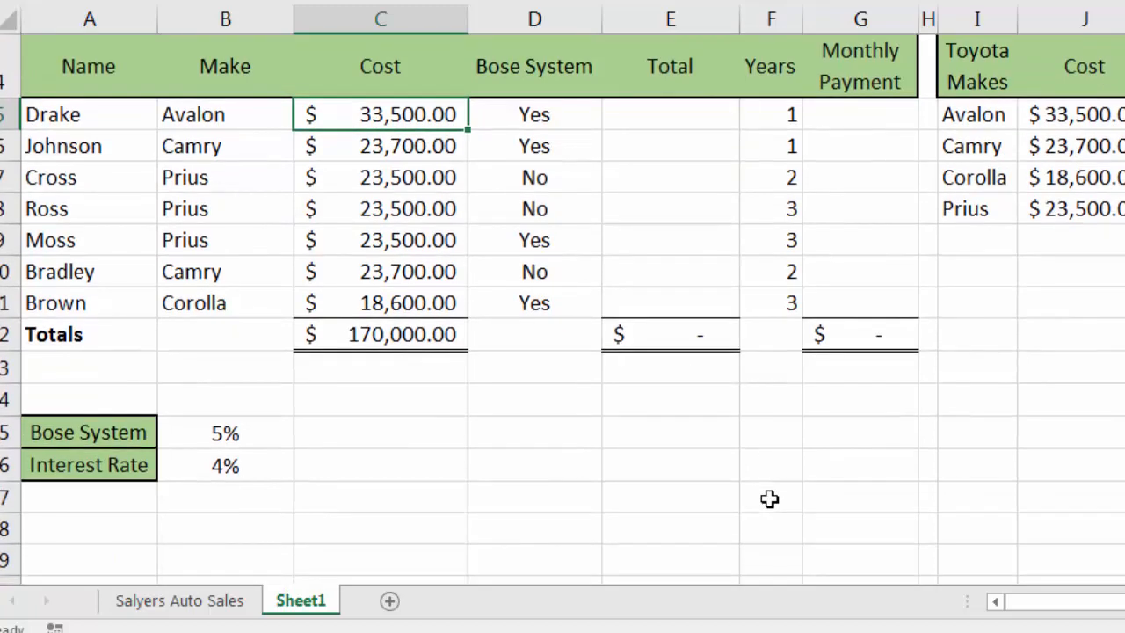
pyautogui.click(225, 433)
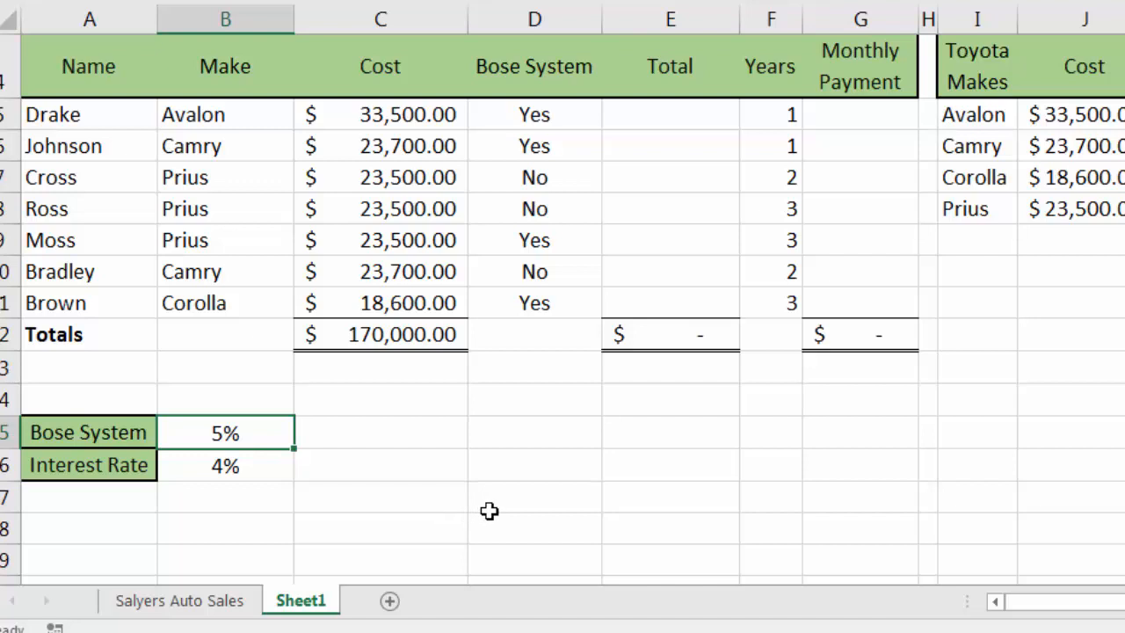
pyautogui.scroll(1, 488, 509)
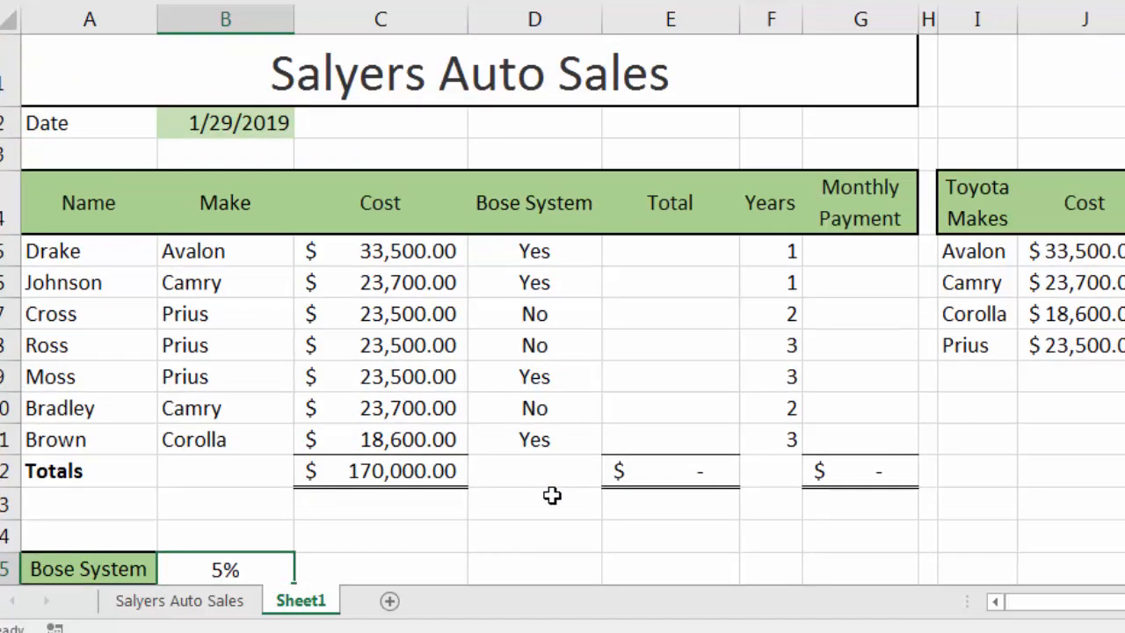
# Insert an IF function in the first Total cell, E5, keeping its arguments dialog clear of the data rows
pyautogui.click(632, 255)
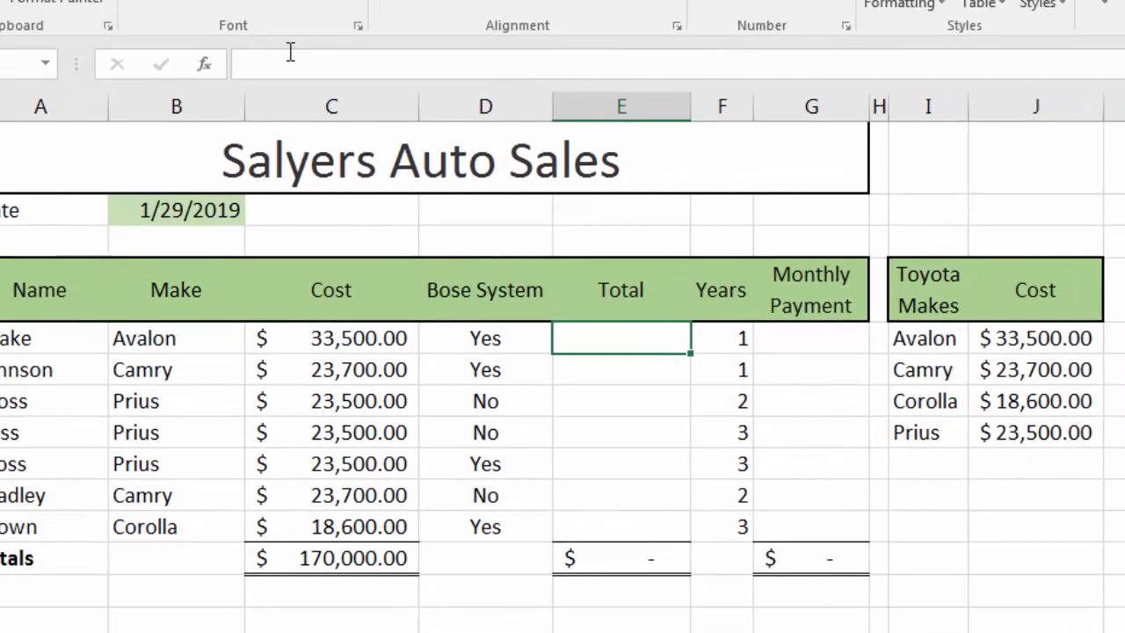
pyautogui.click(208, 65)
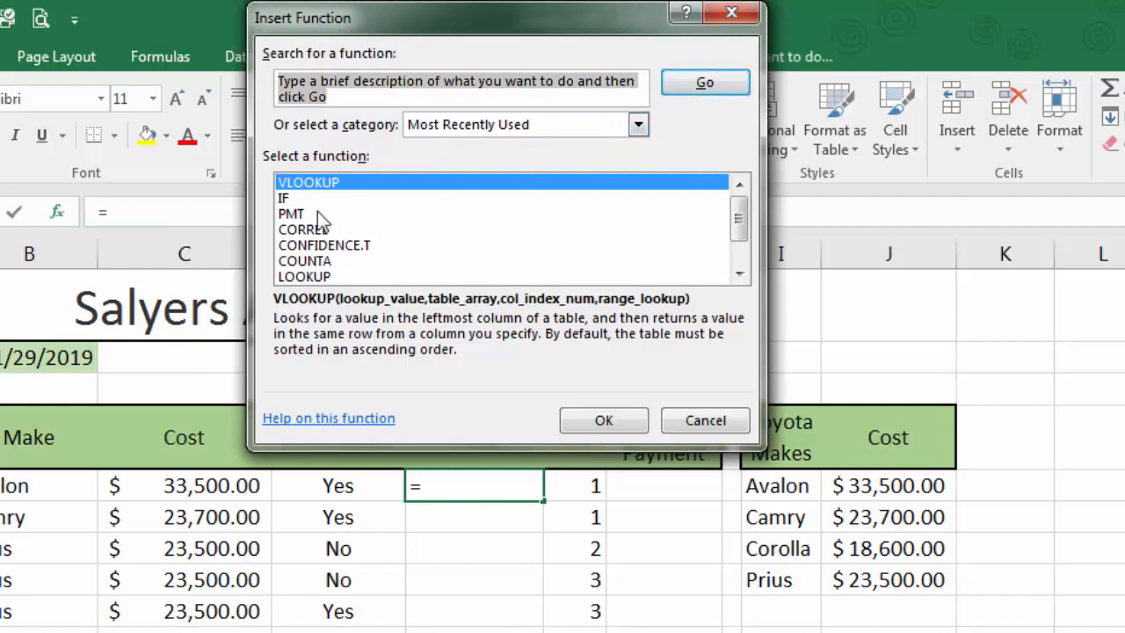
pyautogui.click(290, 199)
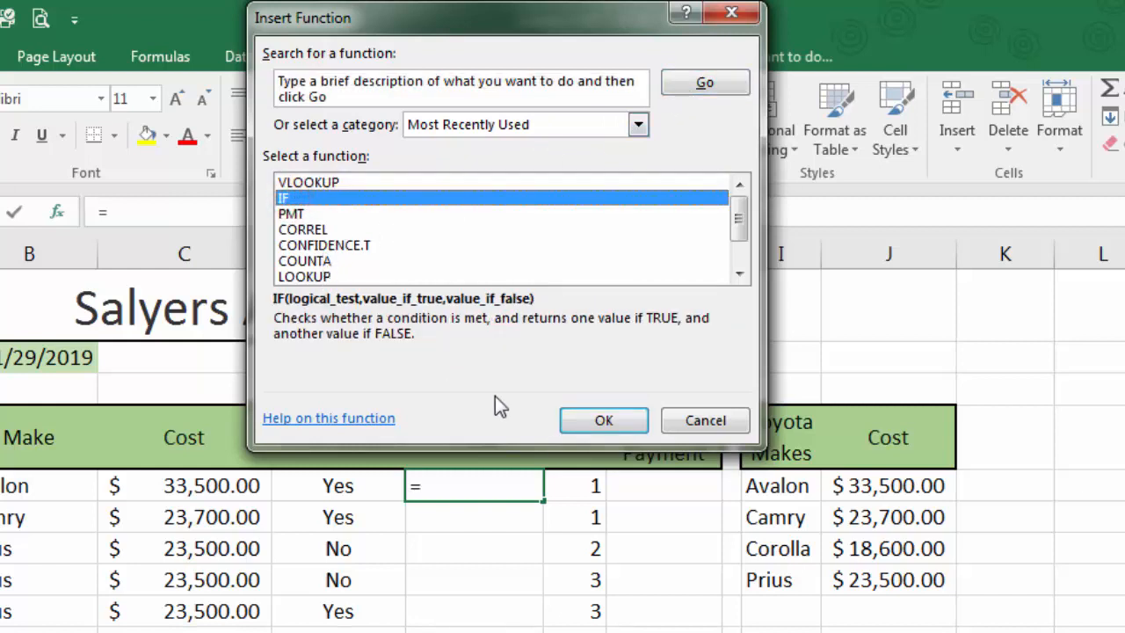
pyautogui.click(596, 422)
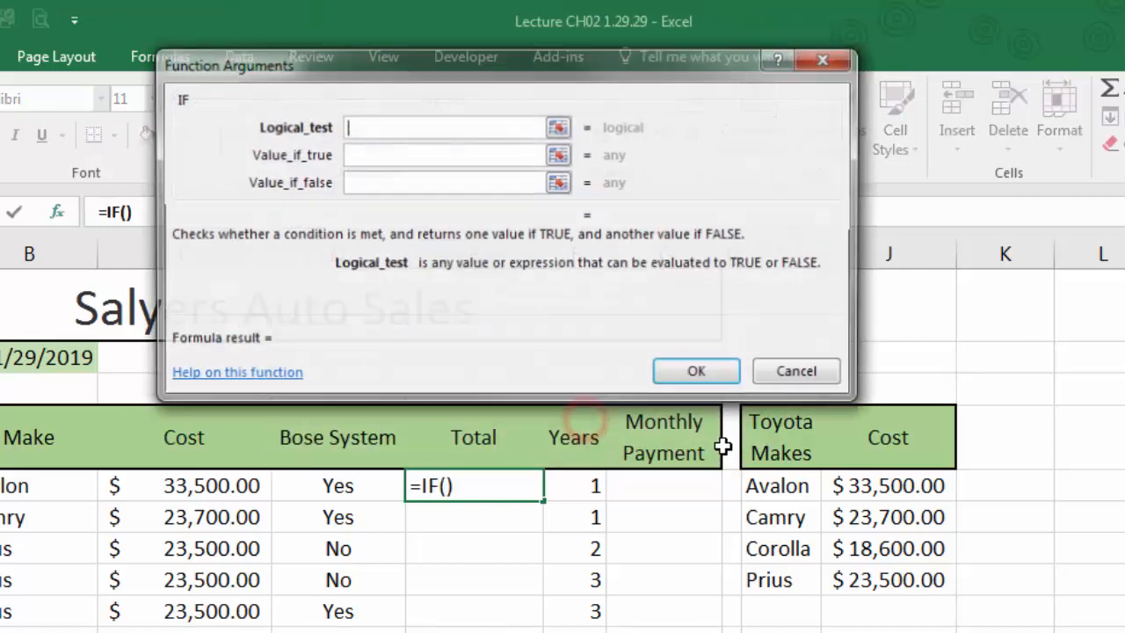
pyautogui.moveTo(488, 73); pyautogui.dragTo(472, 37)
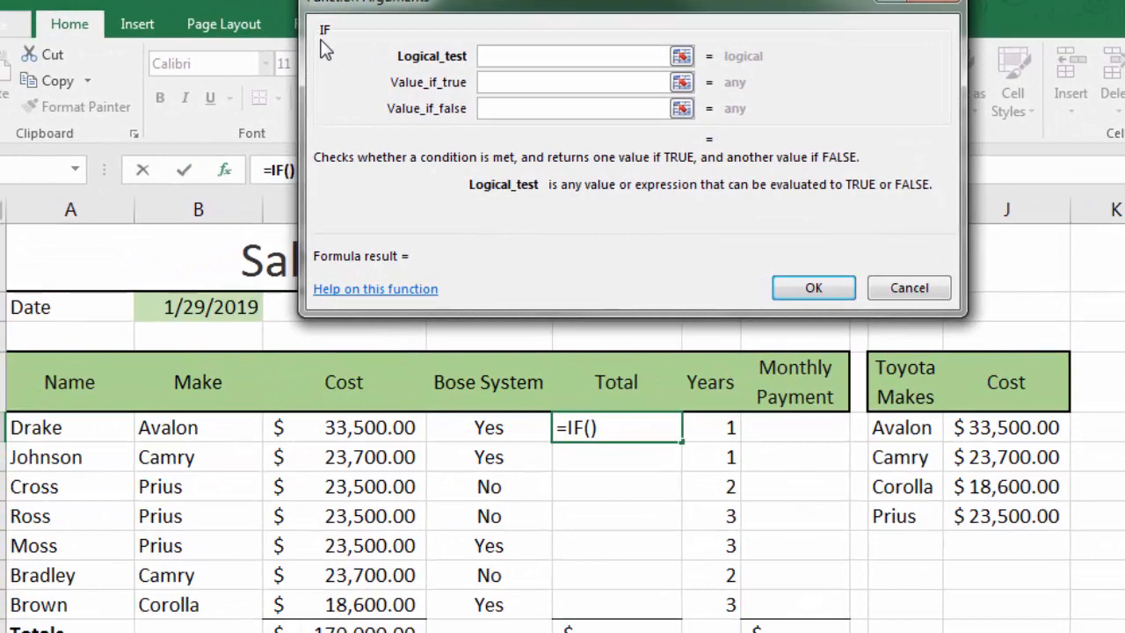
# Set the IF function's logical test to D5="Yes"
pyautogui.click(479, 428)
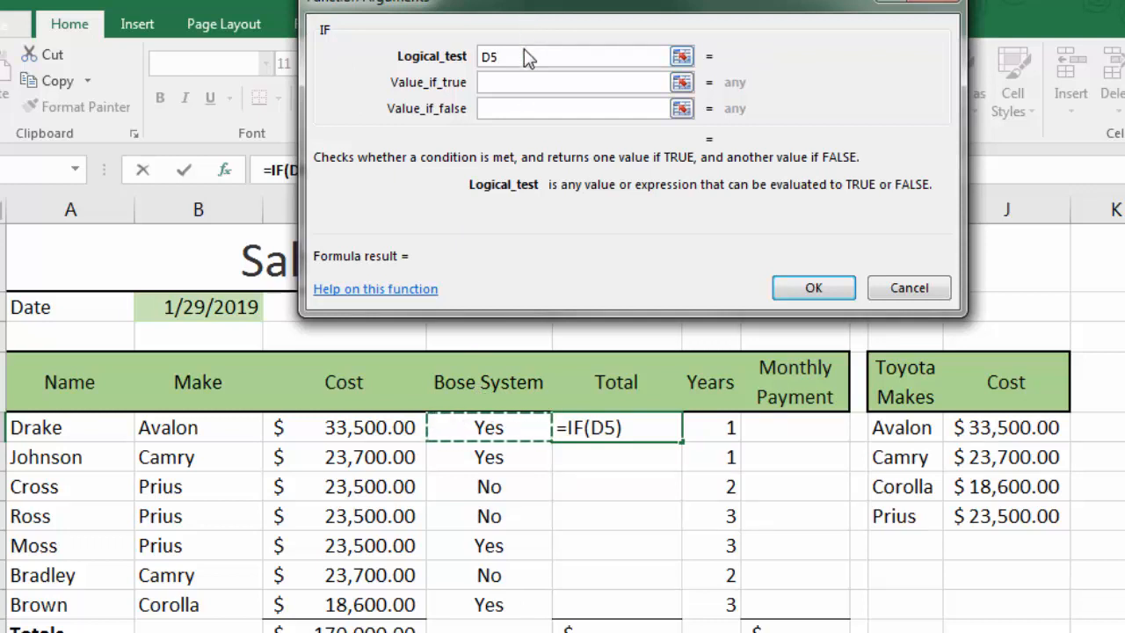
pyautogui.write('=')
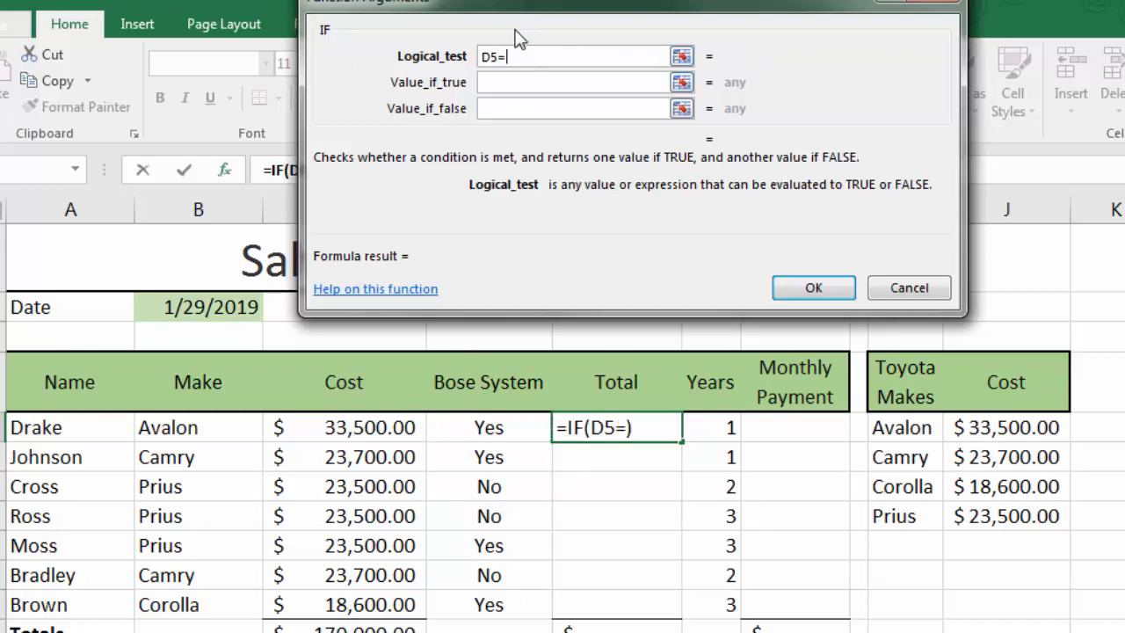
pyautogui.write('"Yes"')
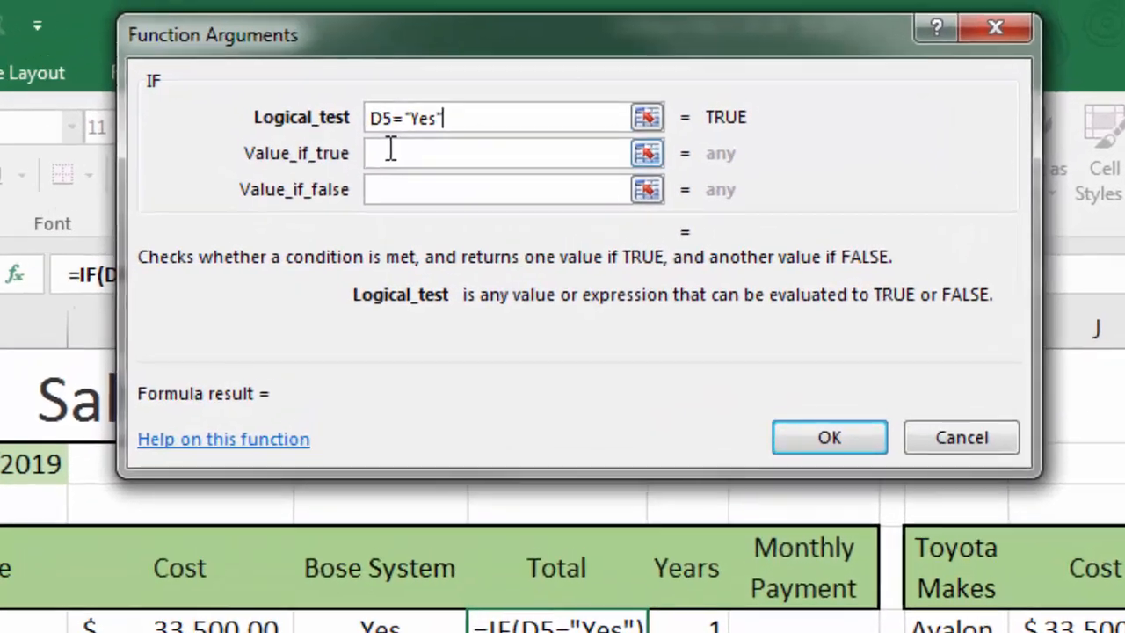
# Set the IF function's value if true to C5+C5*$B$15, with the Bose System percentage as an absolute reference
pyautogui.click(495, 81)
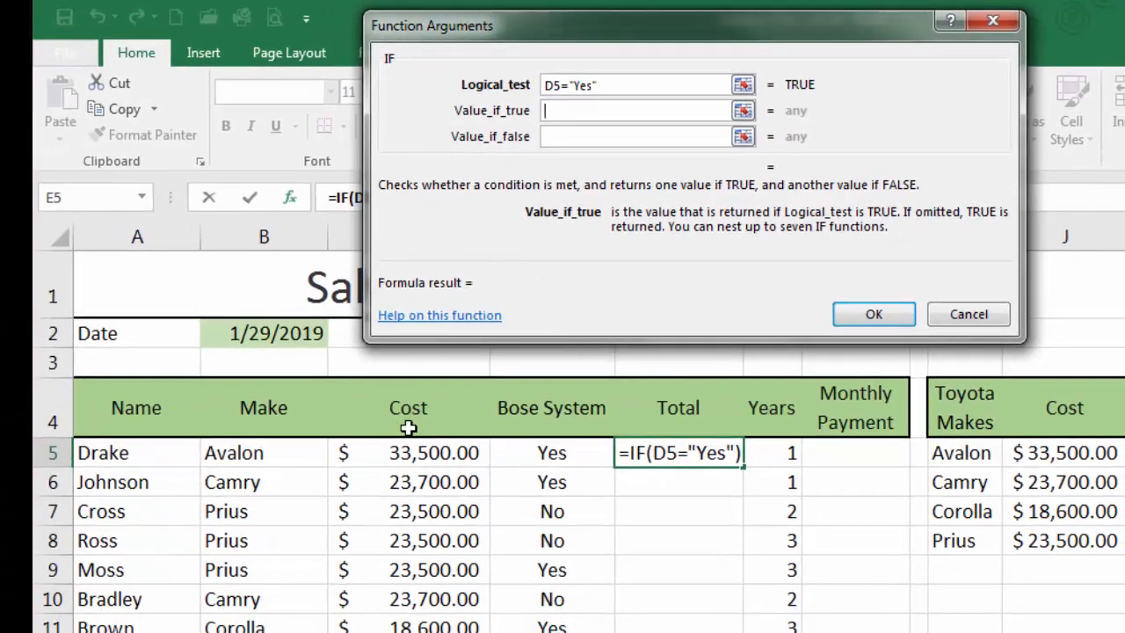
pyautogui.click(378, 453)
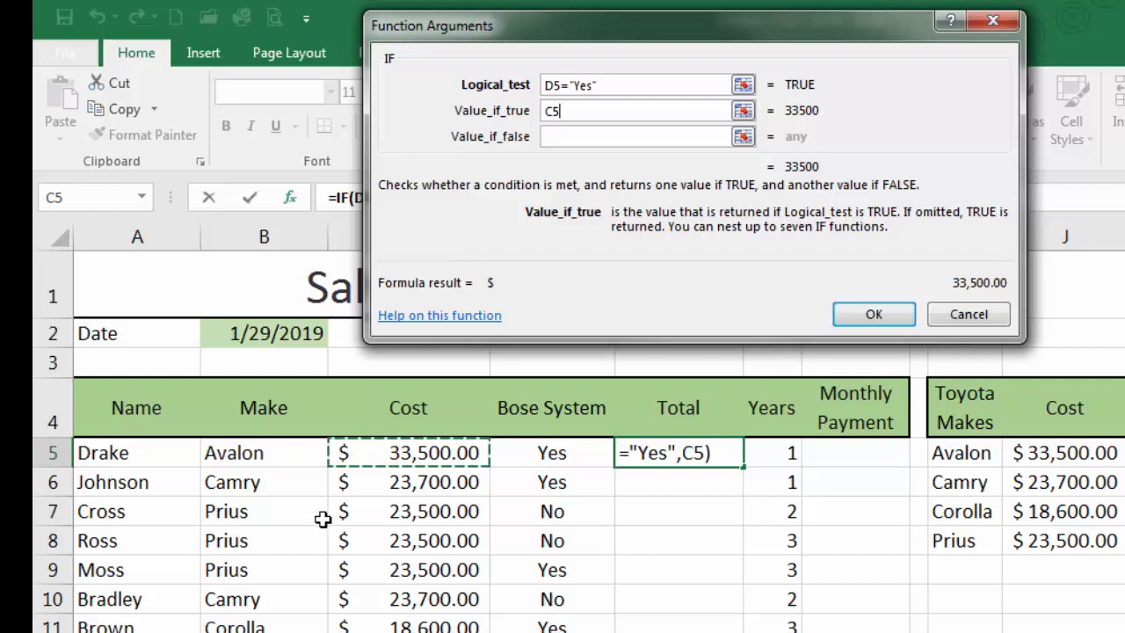
pyautogui.write('+')
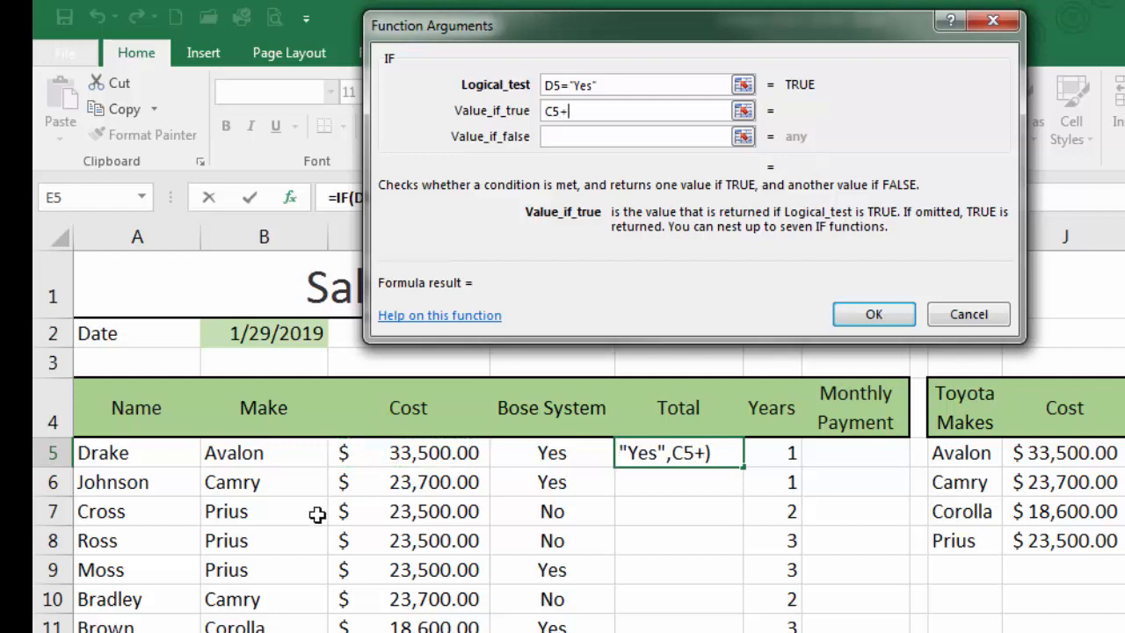
pyautogui.click(407, 459)
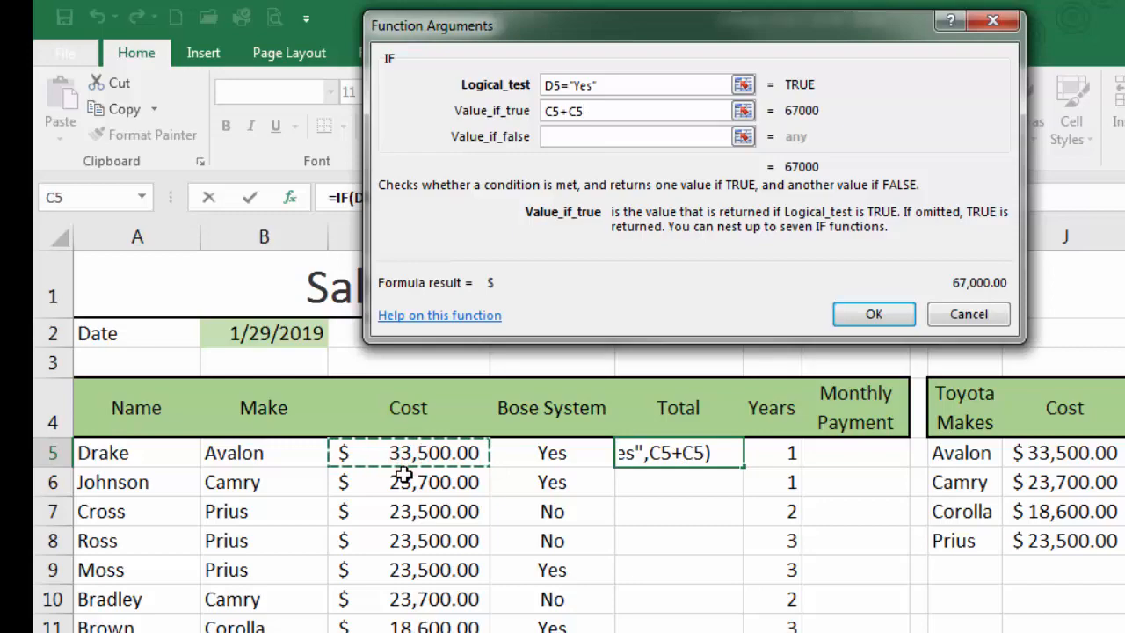
pyautogui.write('*')
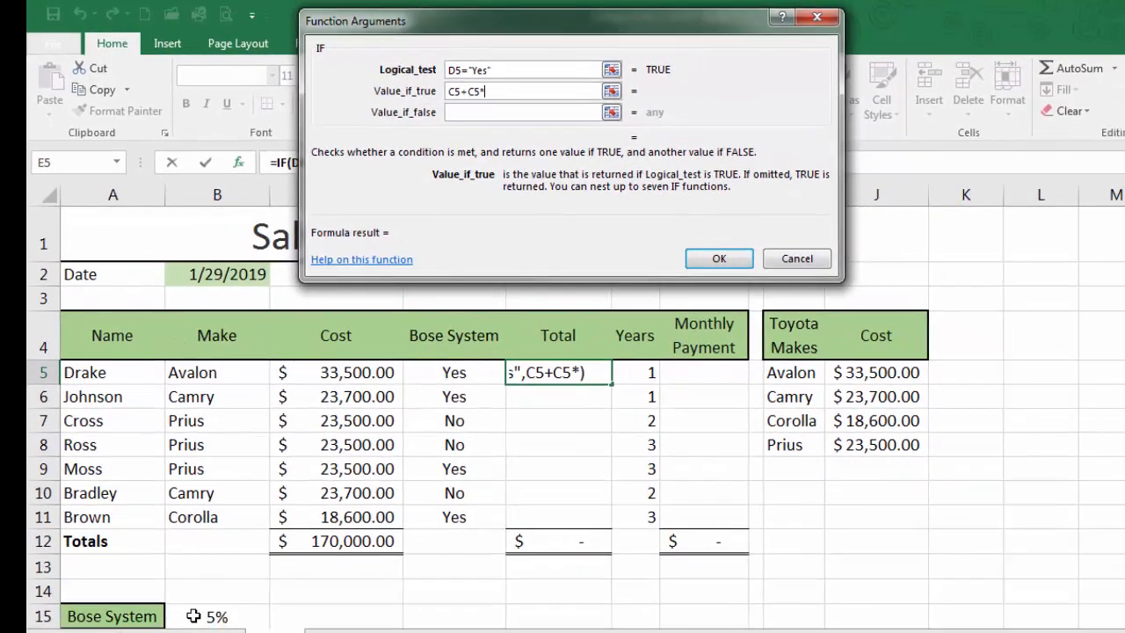
pyautogui.click(193, 616)
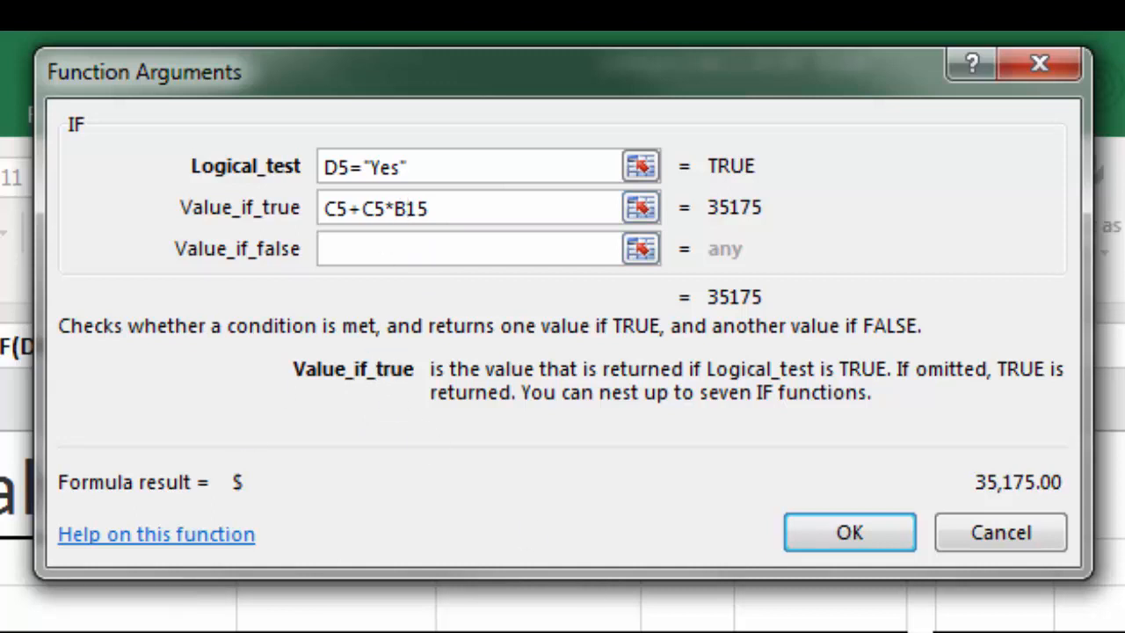
pyautogui.press('F4')
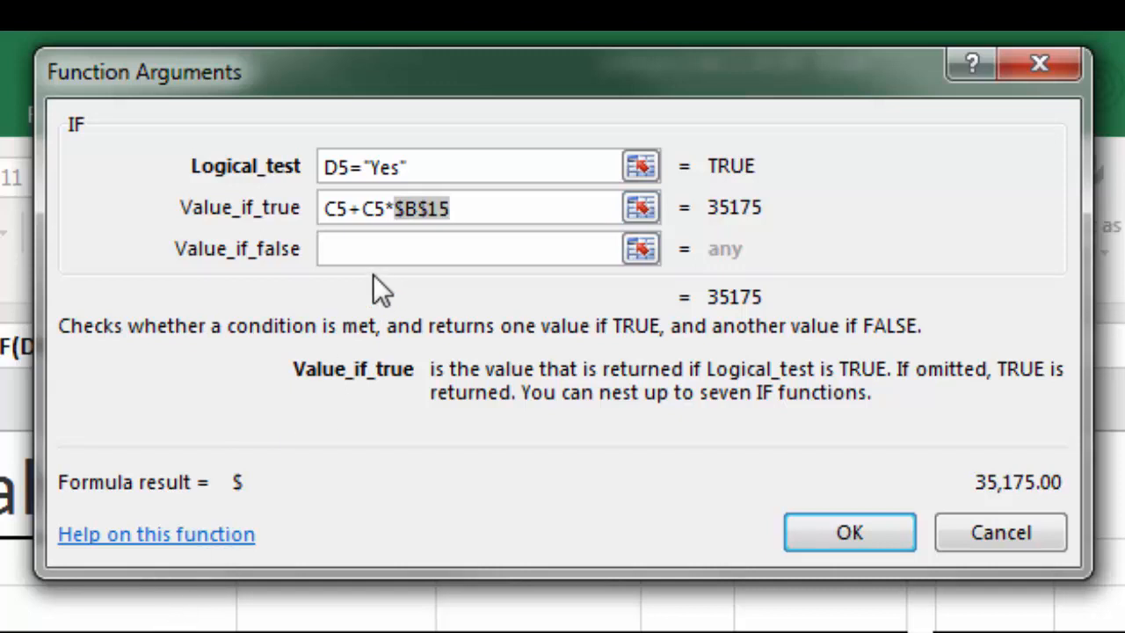
# Set the IF function's value if false to C5 and complete the function
pyautogui.click(336, 249)
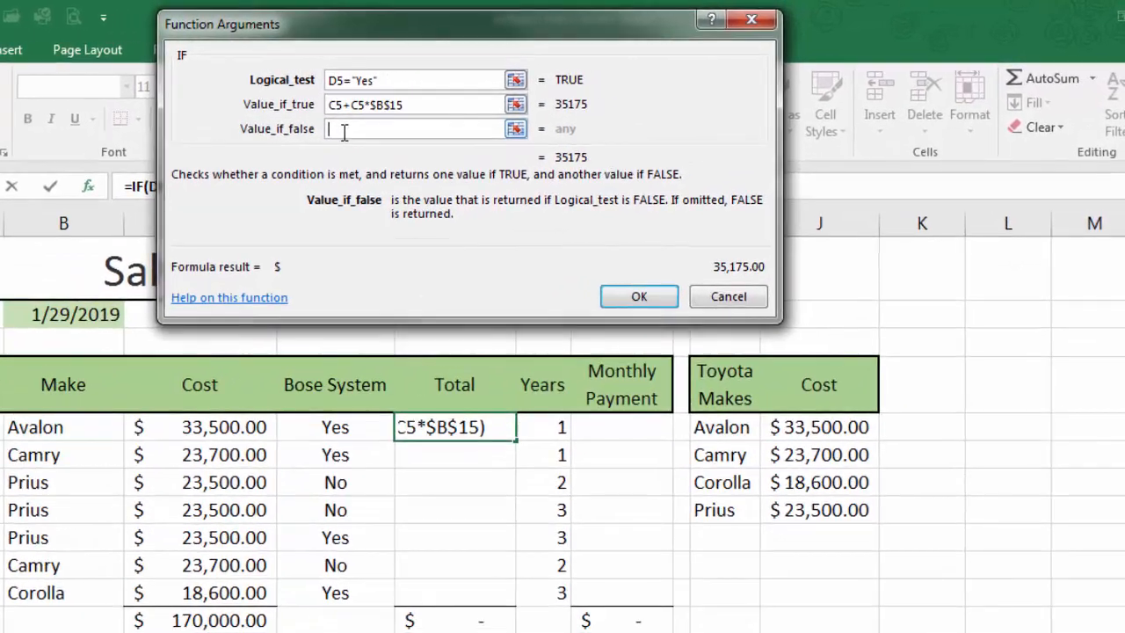
pyautogui.click(310, 397)
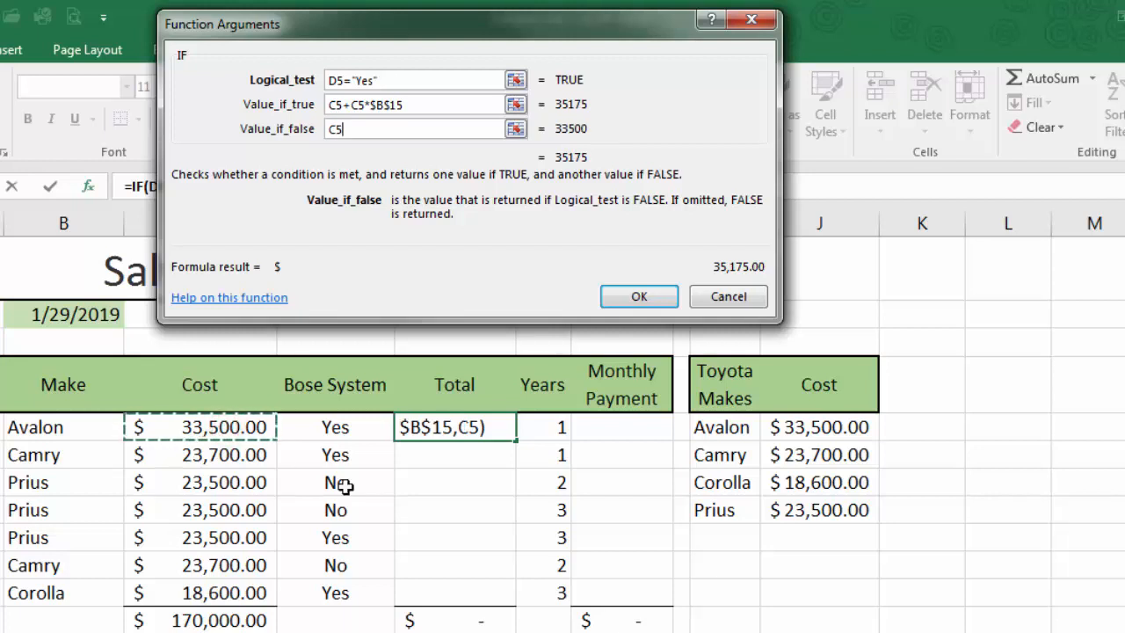
pyautogui.click(640, 298)
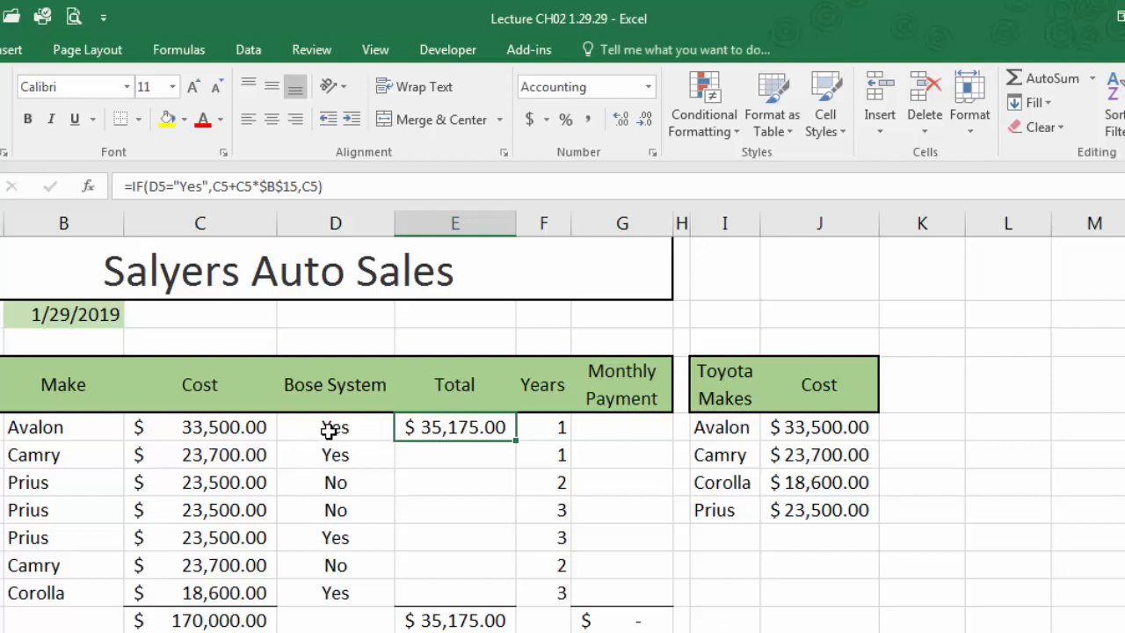
# Copy the IF formula from E5 down through E11 and widen the Total column so its sum fits
pyautogui.scroll(-1, 328, 430)
pyautogui.moveTo(514, 322); pyautogui.dragTo(513, 499)
pyautogui.click(454, 444)
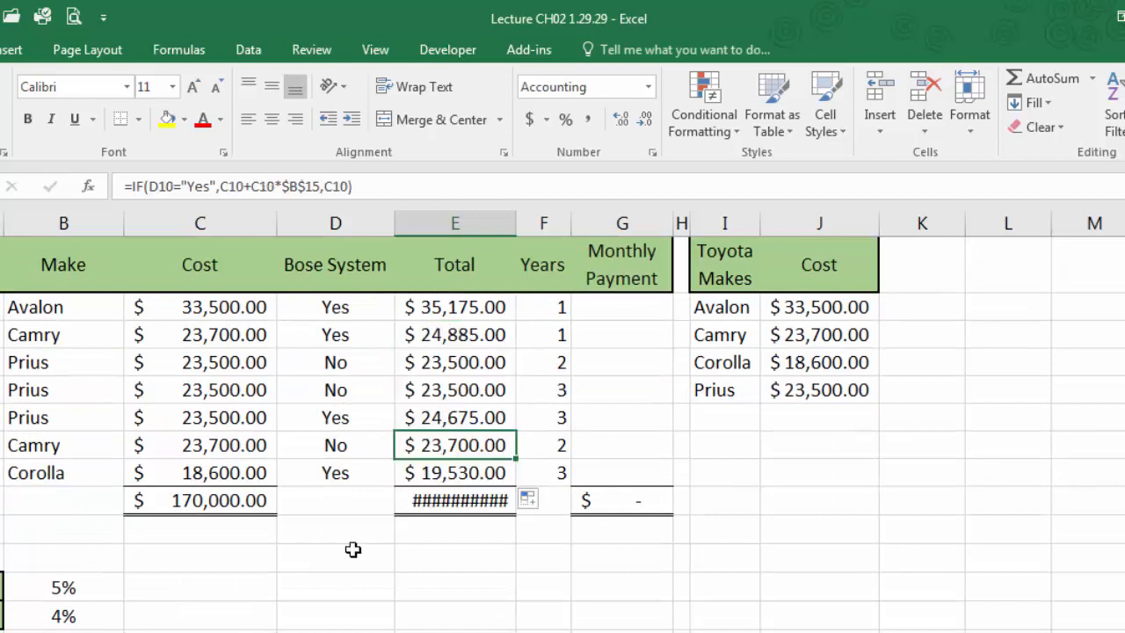
pyautogui.click(220, 446)
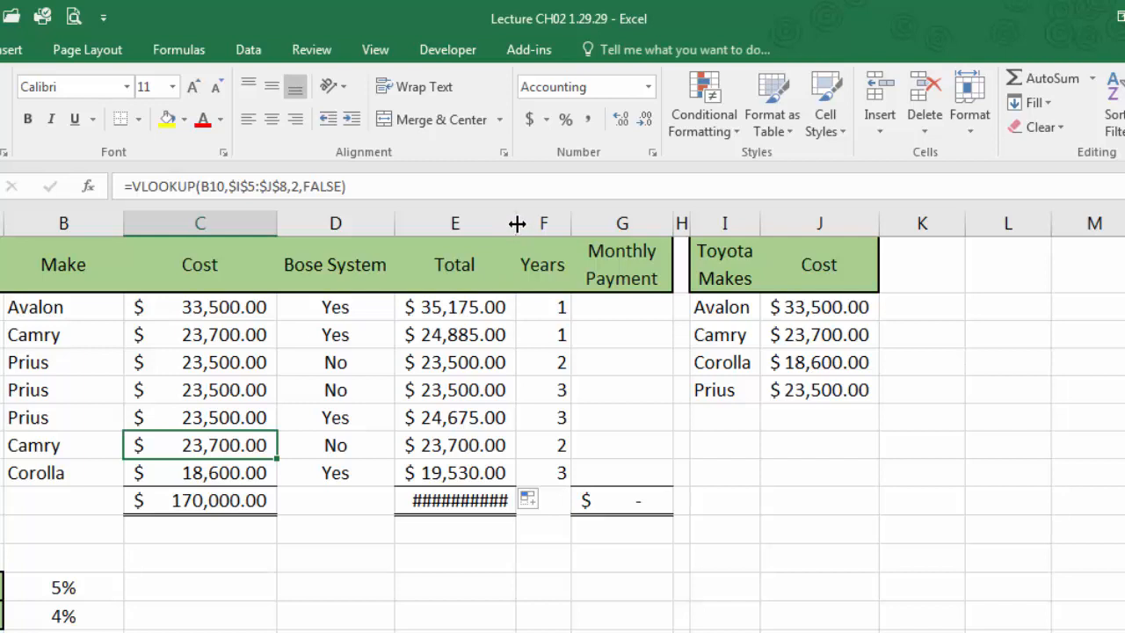
pyautogui.moveTo(517, 223); pyautogui.dragTo(538, 222)
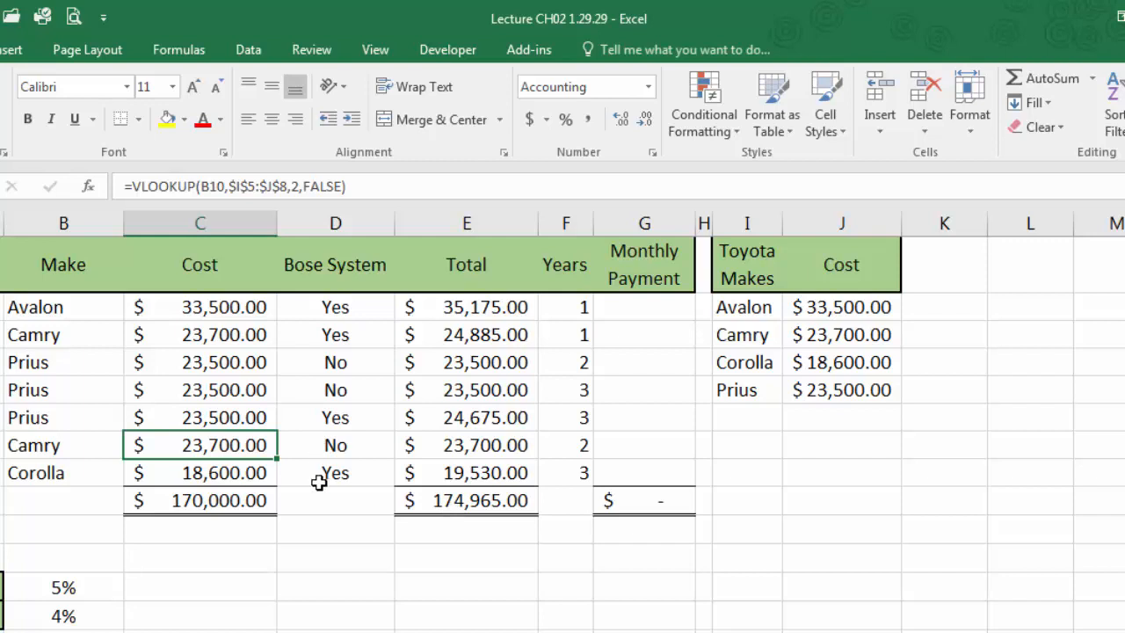
# Clear the Monthly Payment sum in G12 and widen column G
pyautogui.click(675, 500)
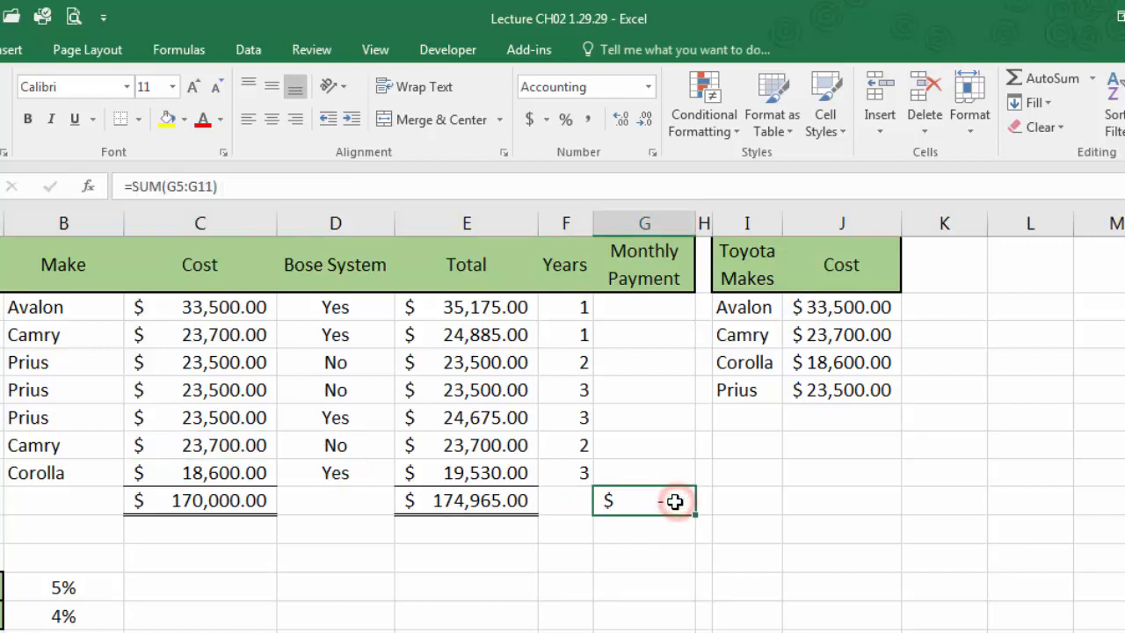
pyautogui.press('Delete')
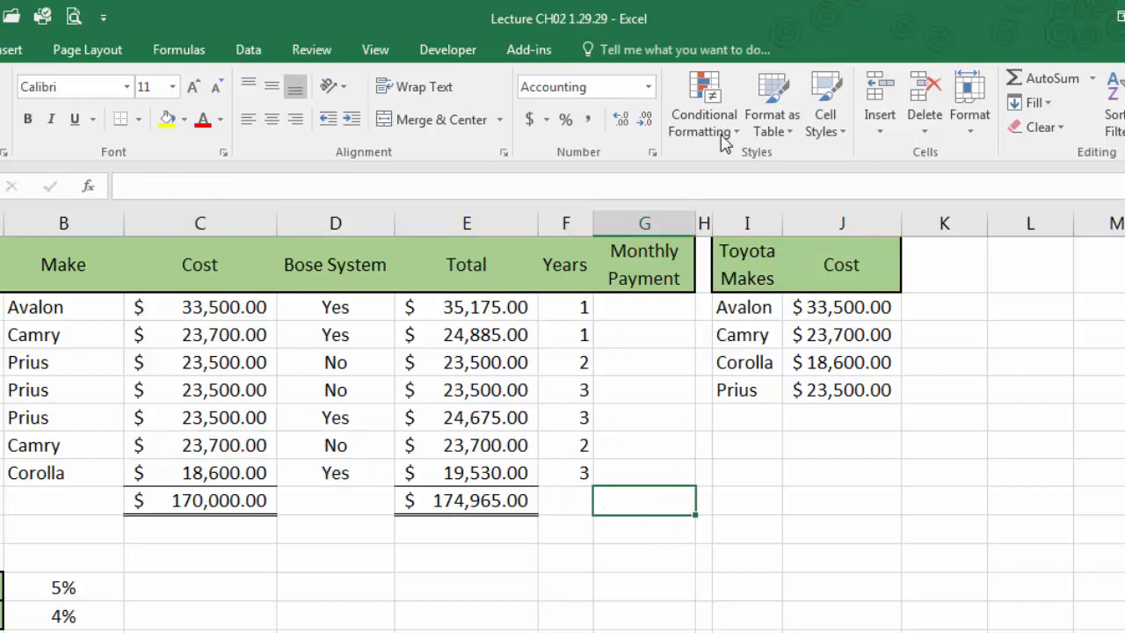
pyautogui.moveTo(701, 221); pyautogui.dragTo(727, 221)
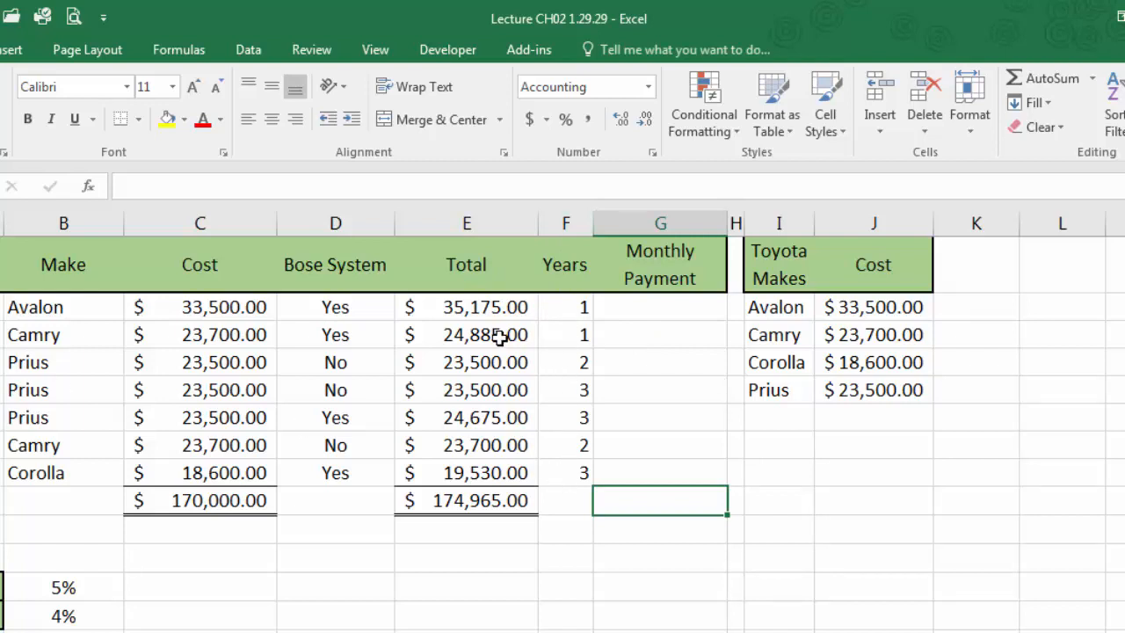
# Insert a PMT function in the first Monthly Payment cell, G5, keeping its arguments dialog clear of the data and rate cells
pyautogui.click(570, 307)
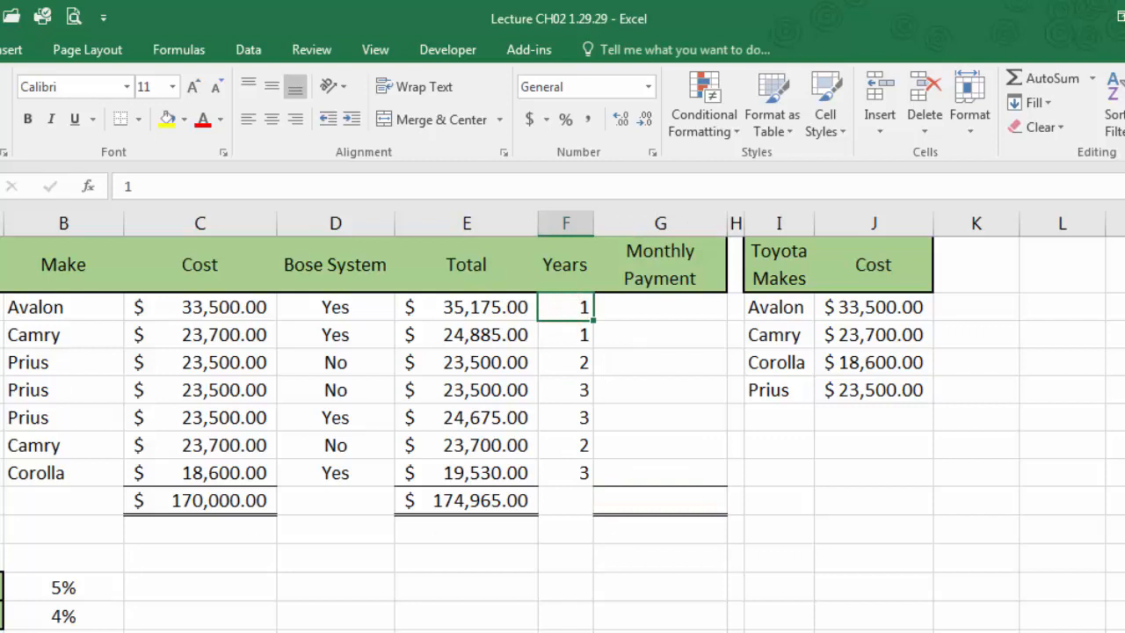
pyautogui.click(1, 474)
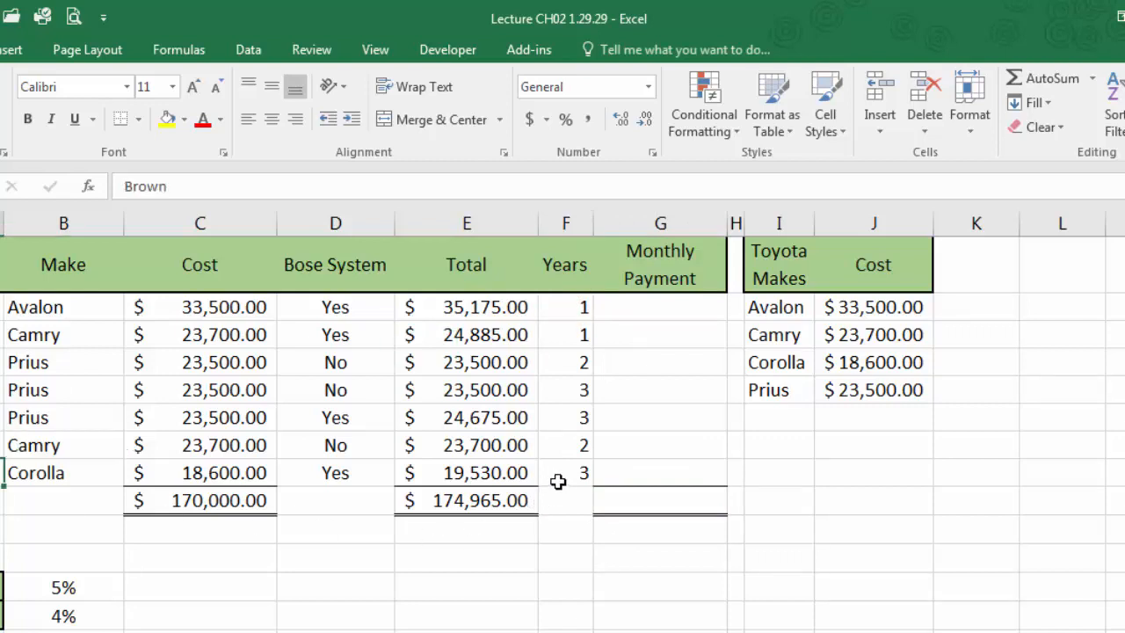
pyautogui.click(558, 480)
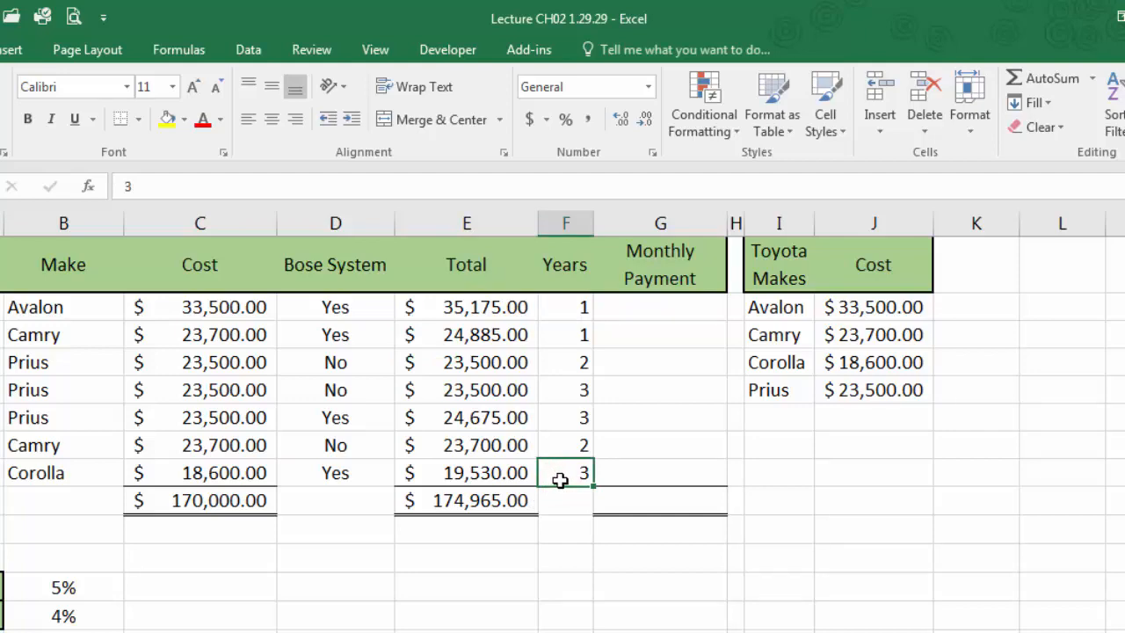
pyautogui.click(629, 309)
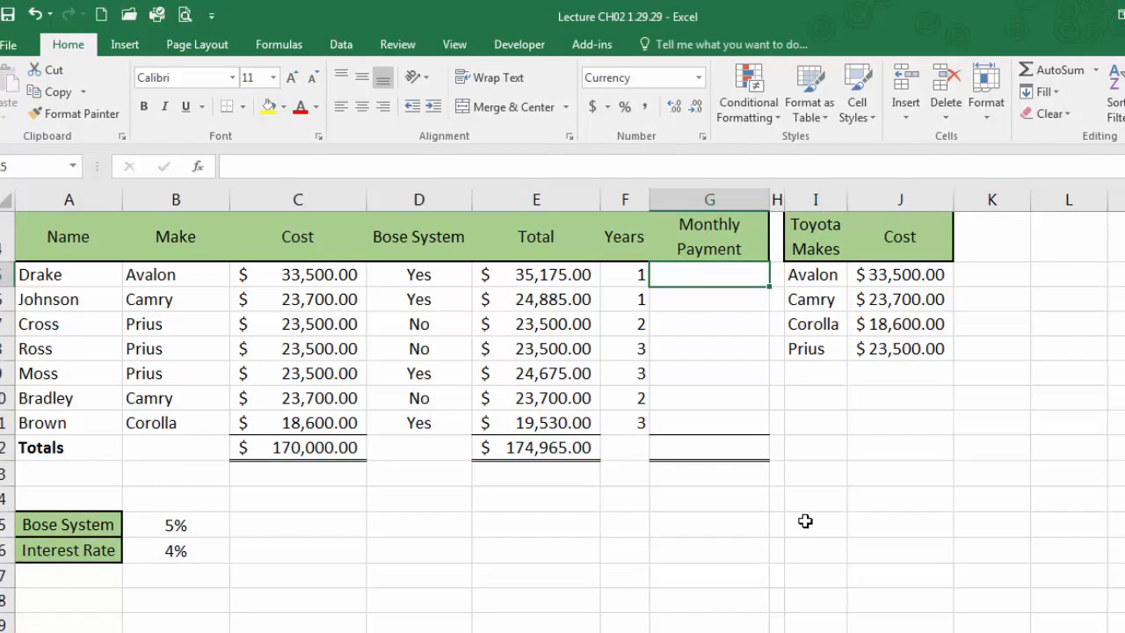
pyautogui.click(199, 168)
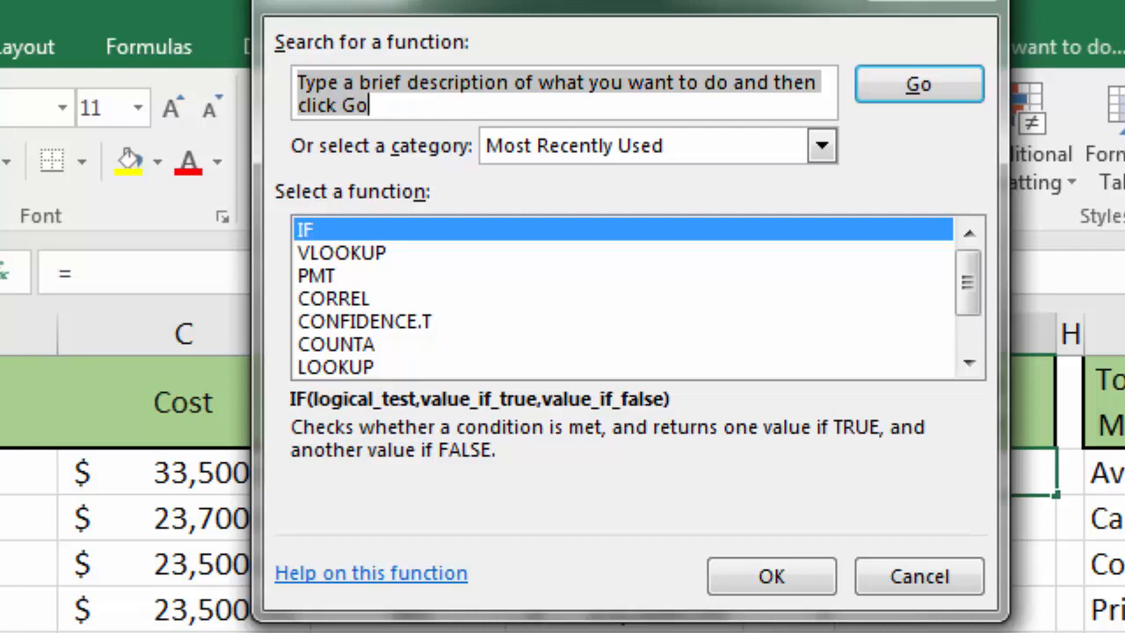
pyautogui.write('pmt')
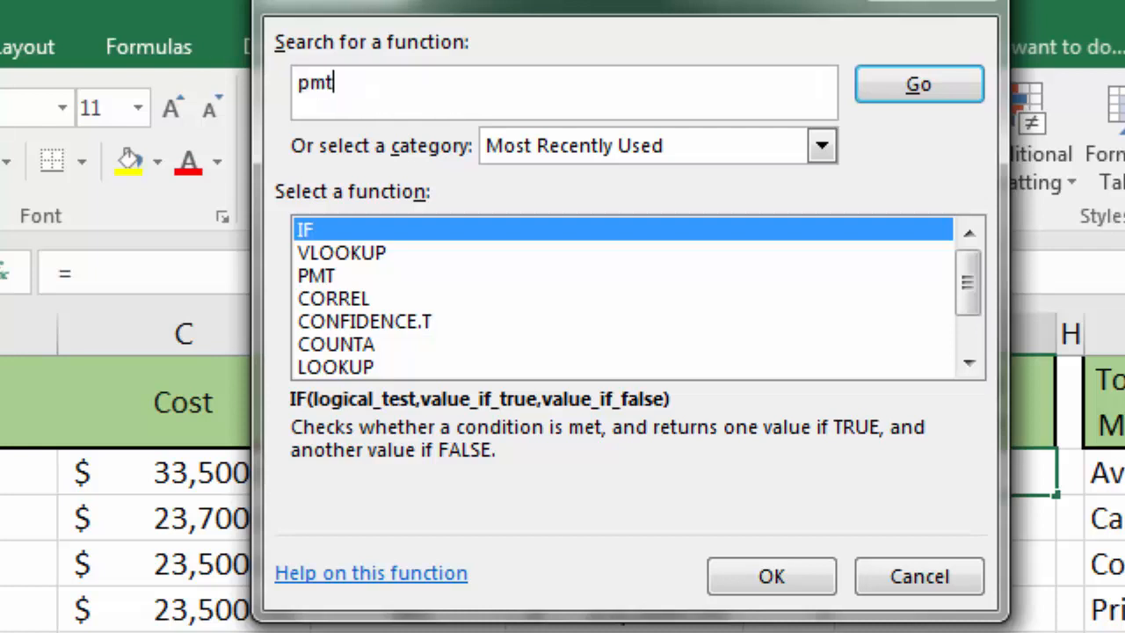
pyautogui.click(931, 83)
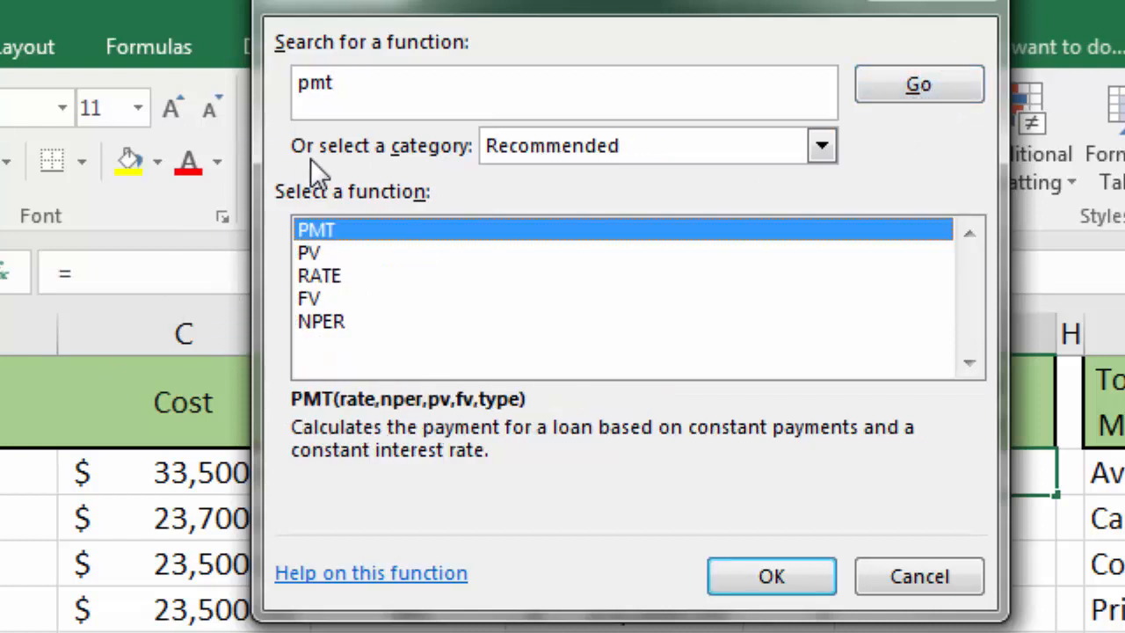
pyautogui.click(332, 232)
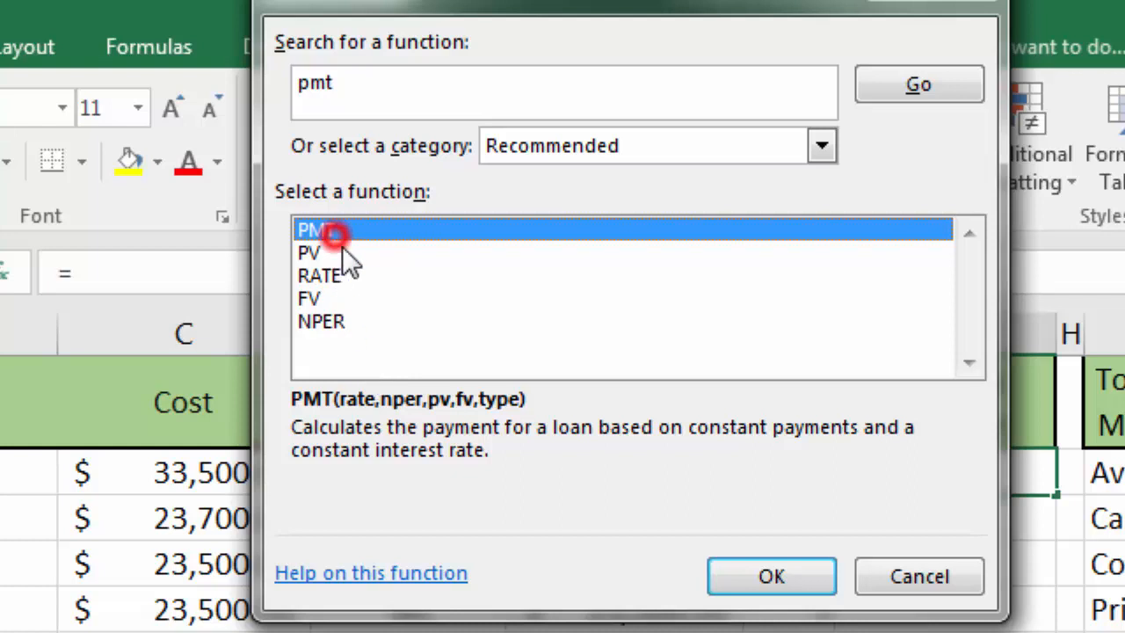
pyautogui.click(749, 576)
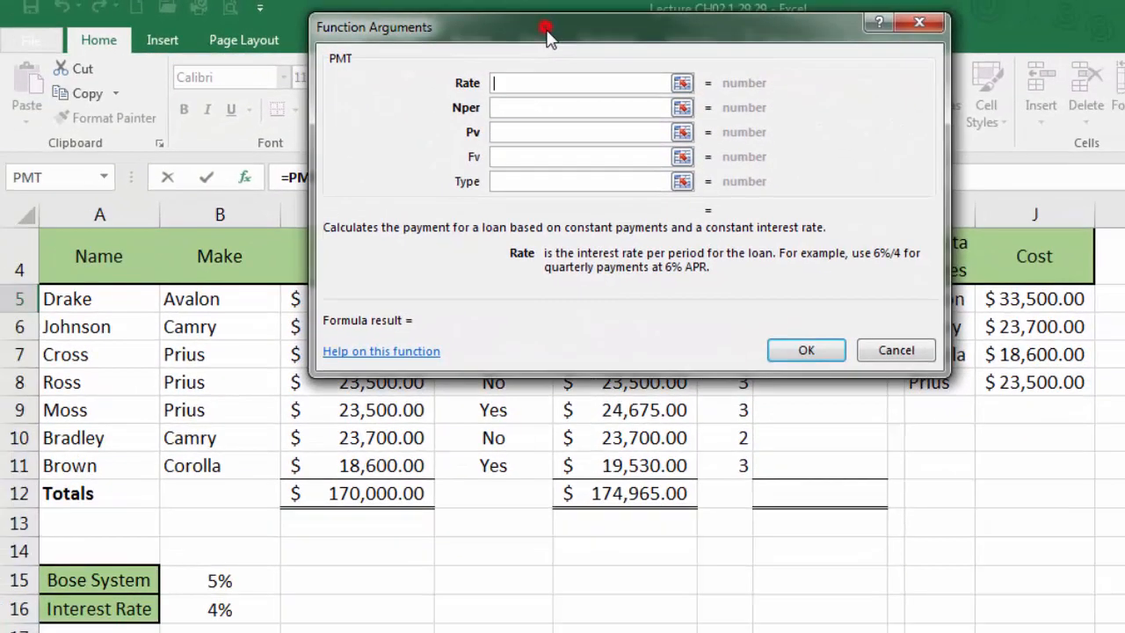
pyautogui.moveTo(545, 33); pyautogui.dragTo(1046, 395)
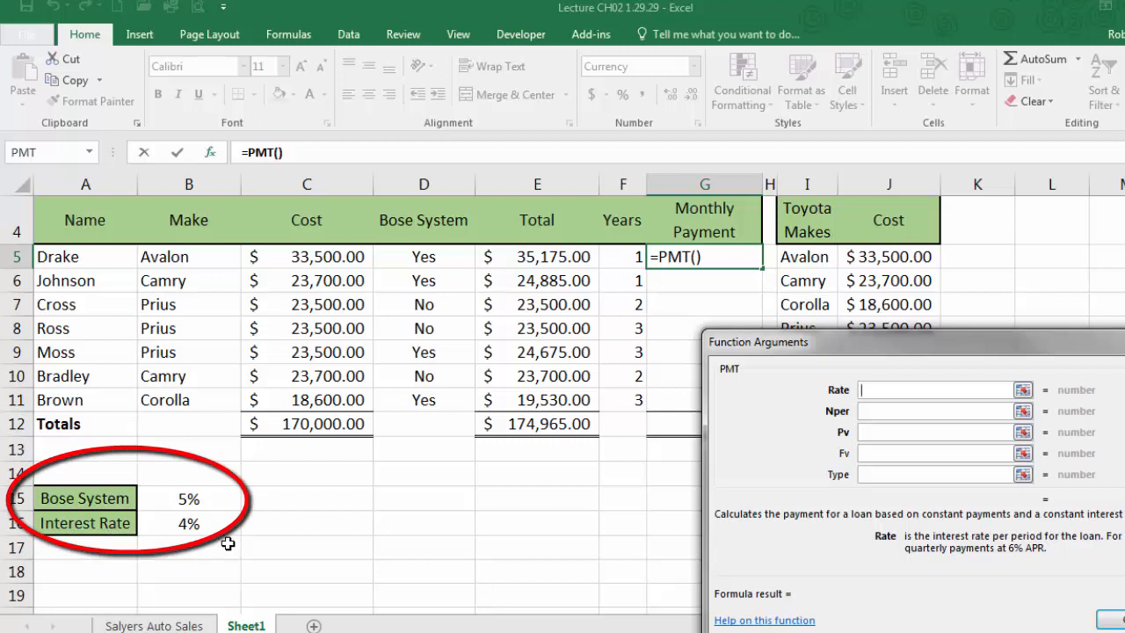
# Set the PMT function's Rate to $B$16/12, with the interest rate as an absolute reference
pyautogui.click(177, 525)
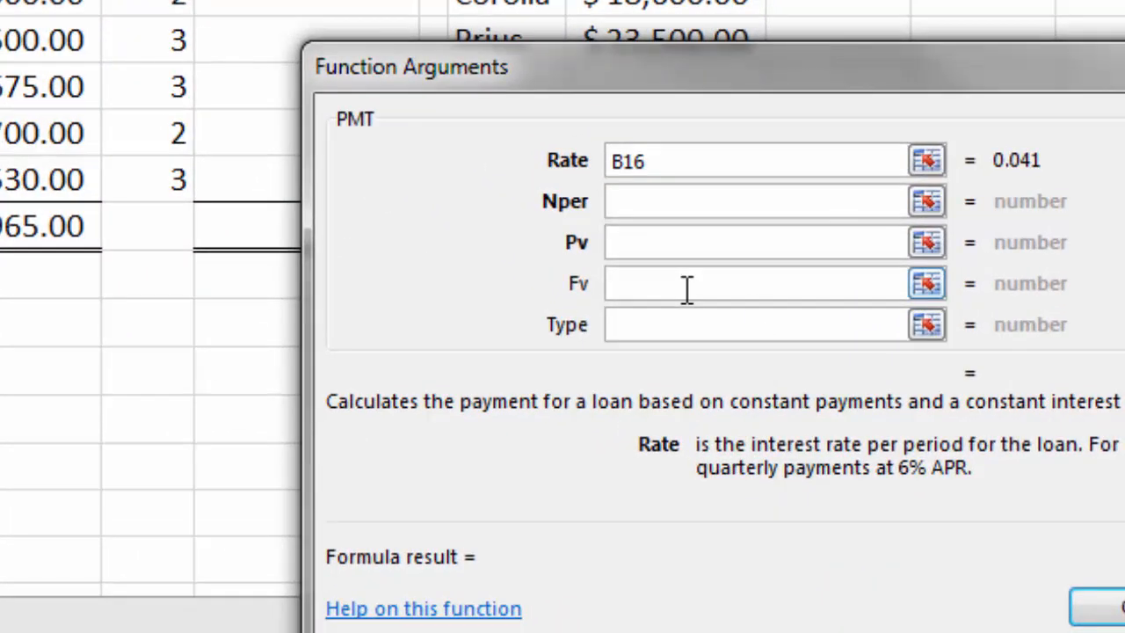
pyautogui.press('F4')
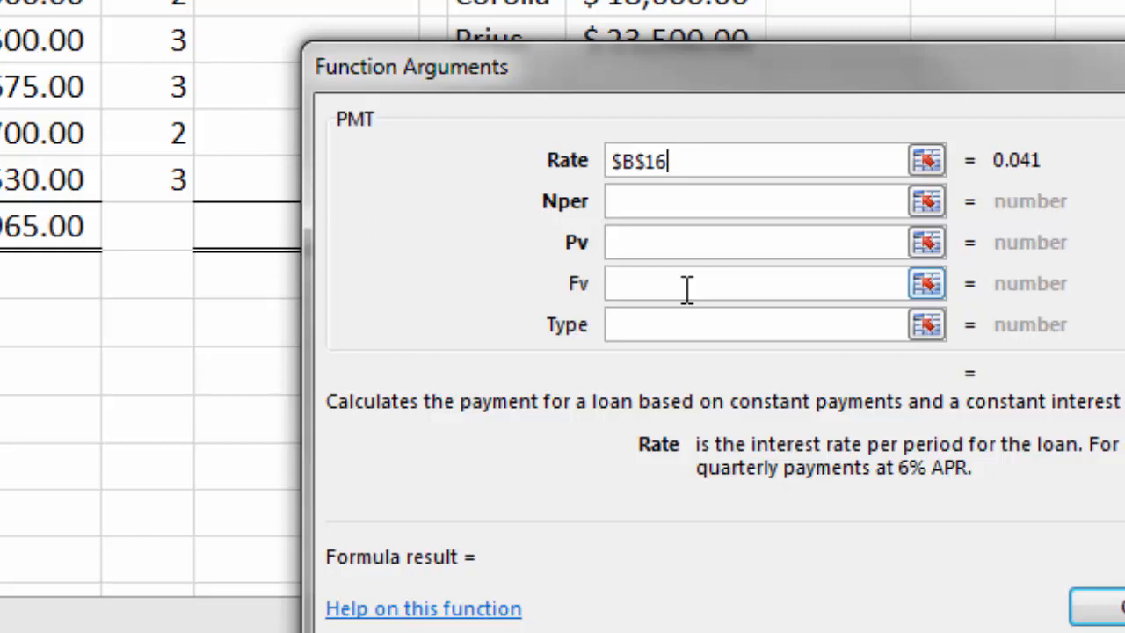
pyautogui.click(630, 201)
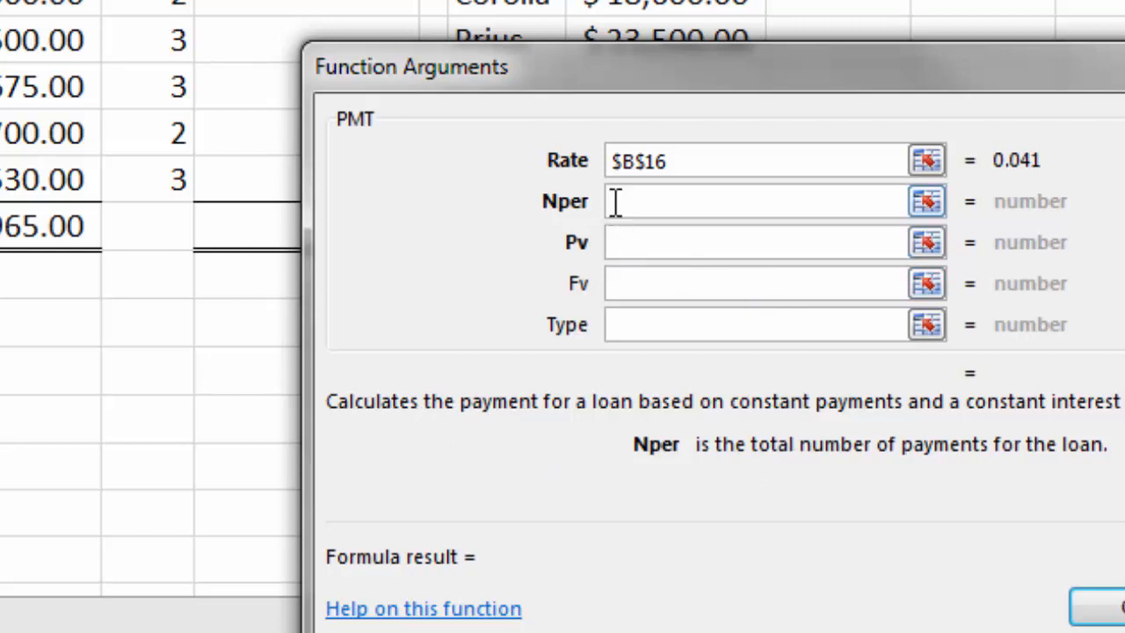
pyautogui.click(717, 163)
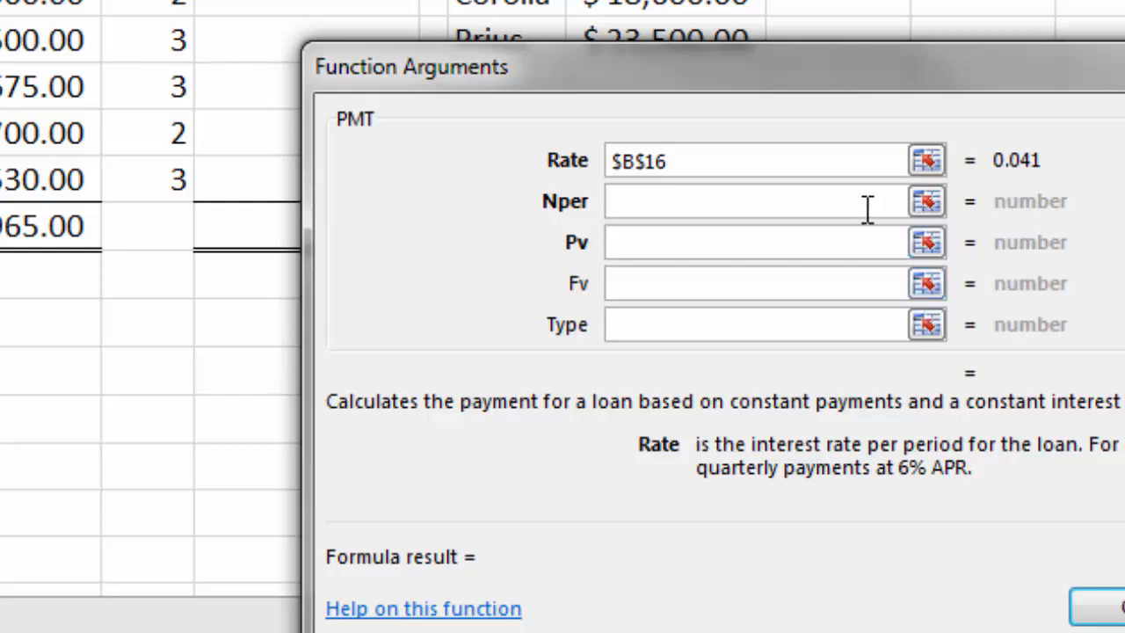
pyautogui.click(773, 157)
pyautogui.write('/12')
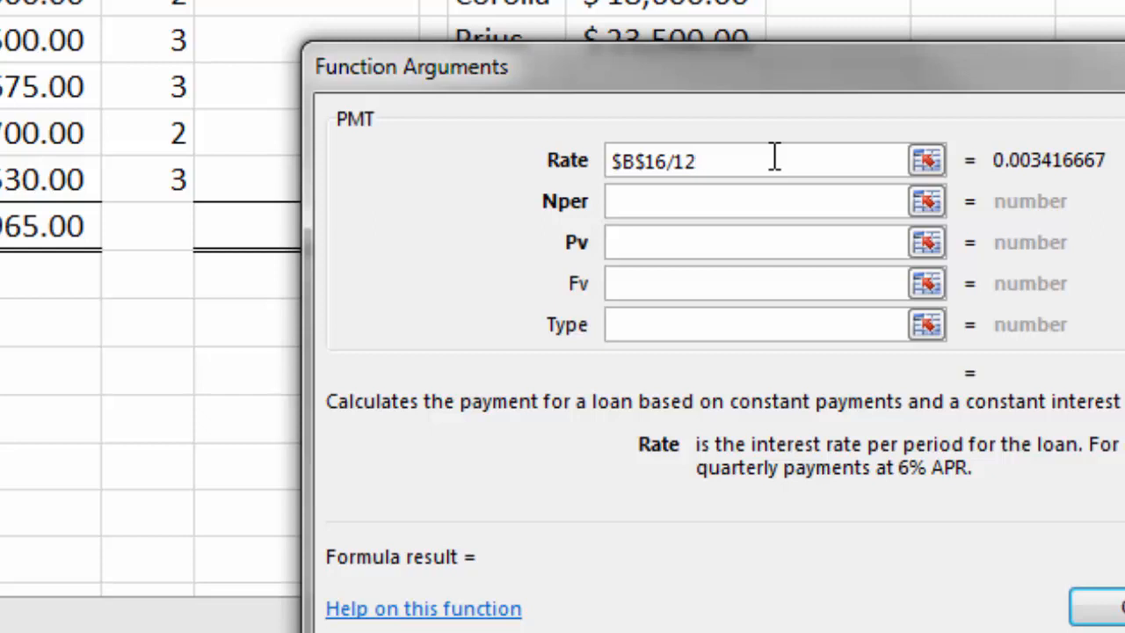
# Set the PMT function's Nper to F5*12 to convert the loan years into monthly payments
pyautogui.click(707, 210)
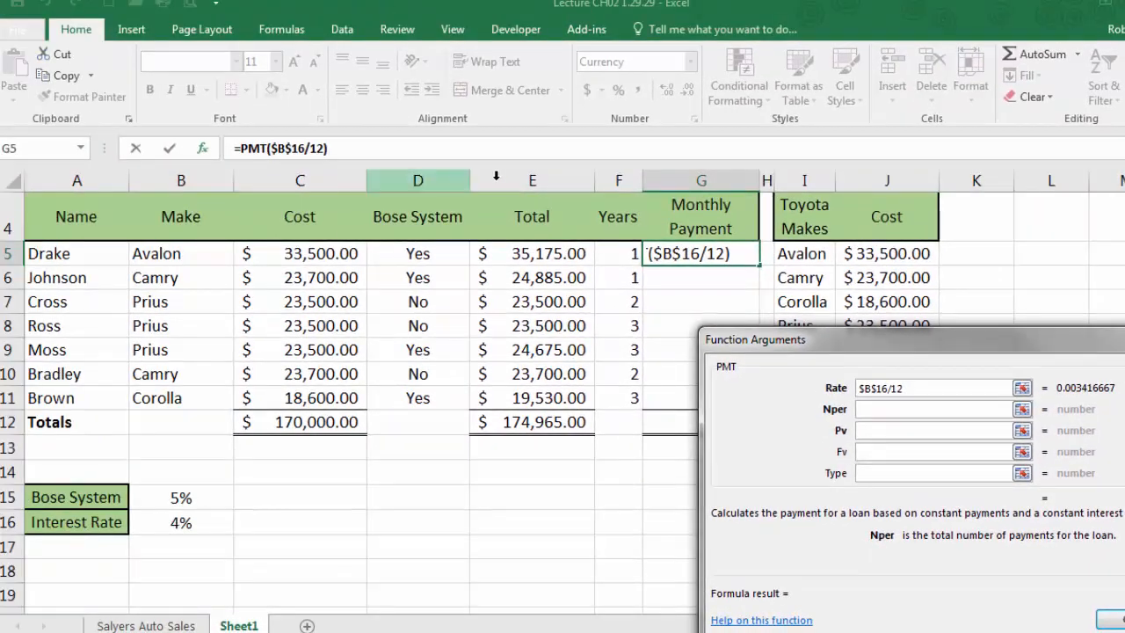
pyautogui.click(607, 254)
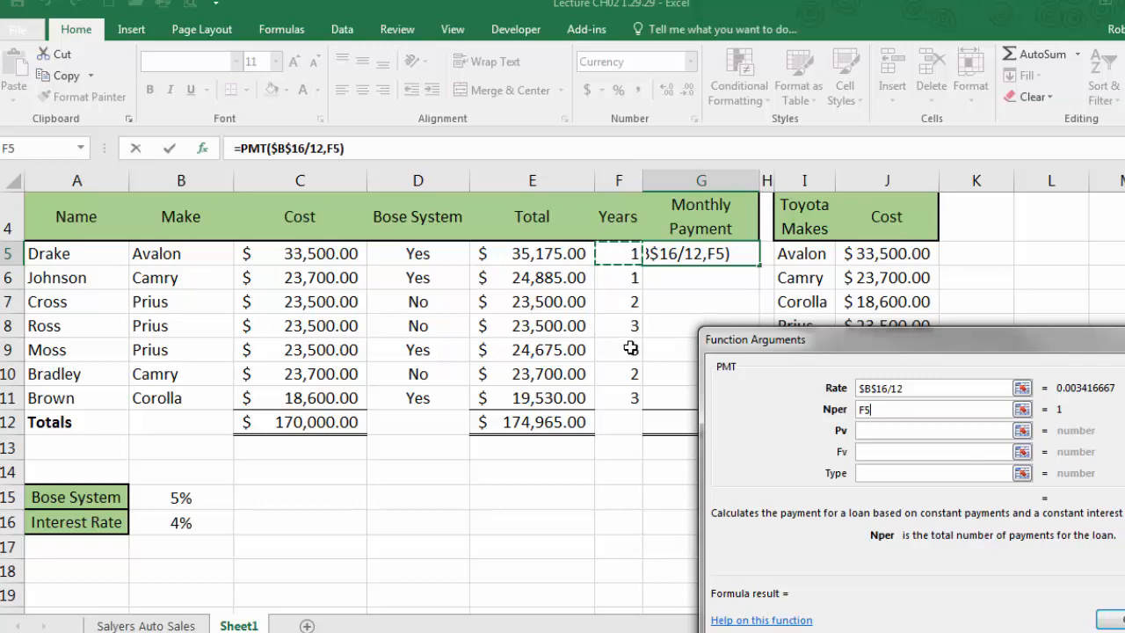
pyautogui.write('*1')
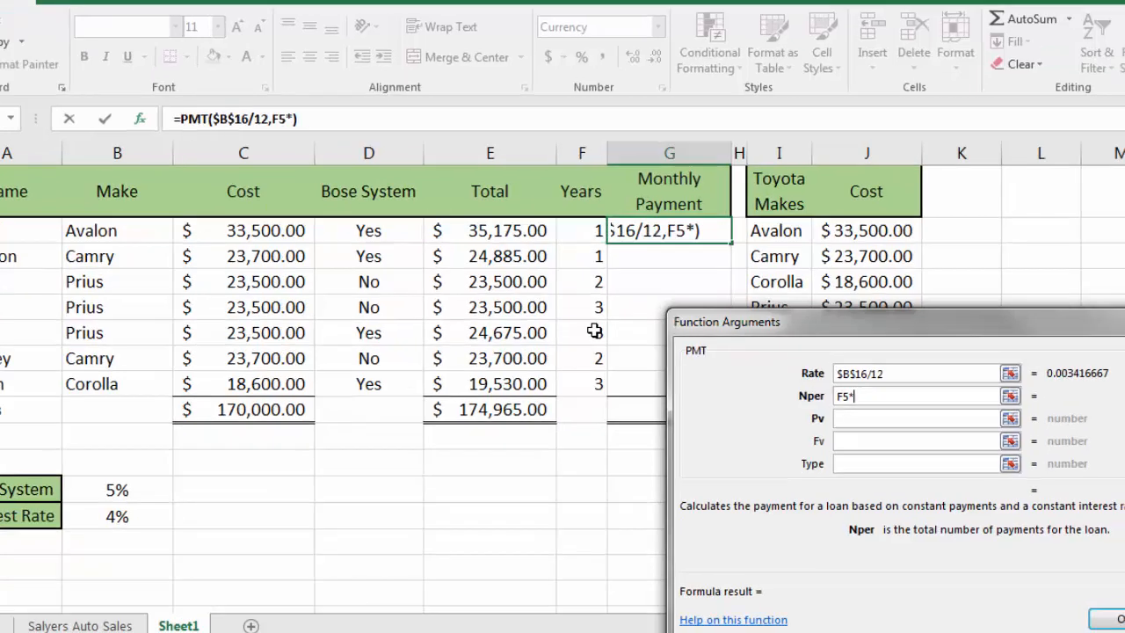
pyautogui.write('2')
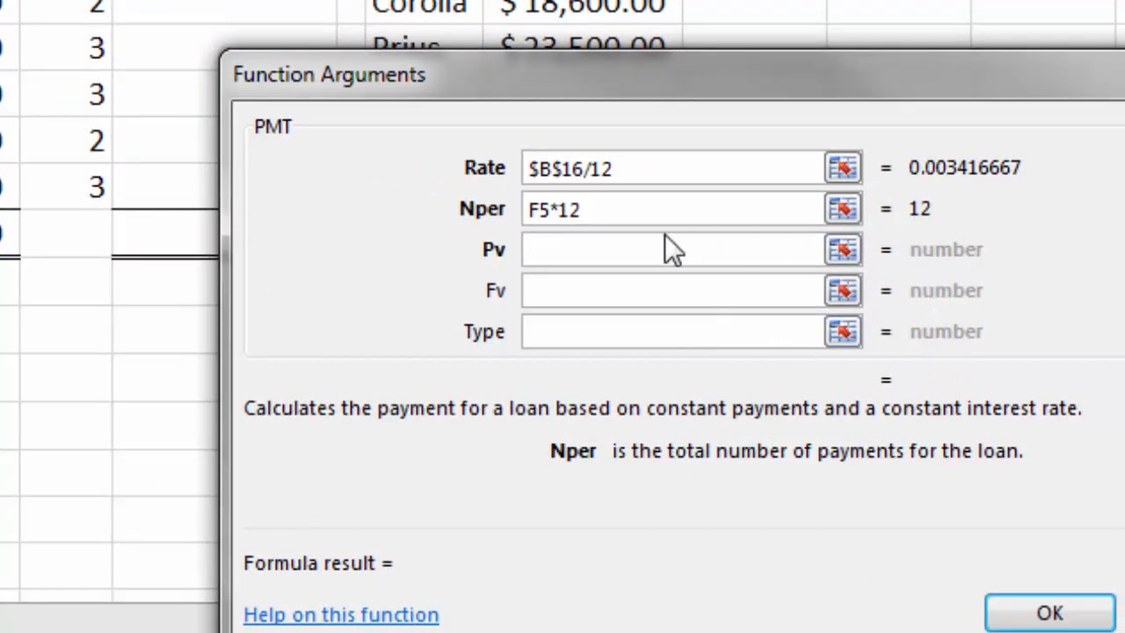
# Set the PMT function's Pv to -E5 so the payment is positive, and complete the function
pyautogui.click(575, 251)
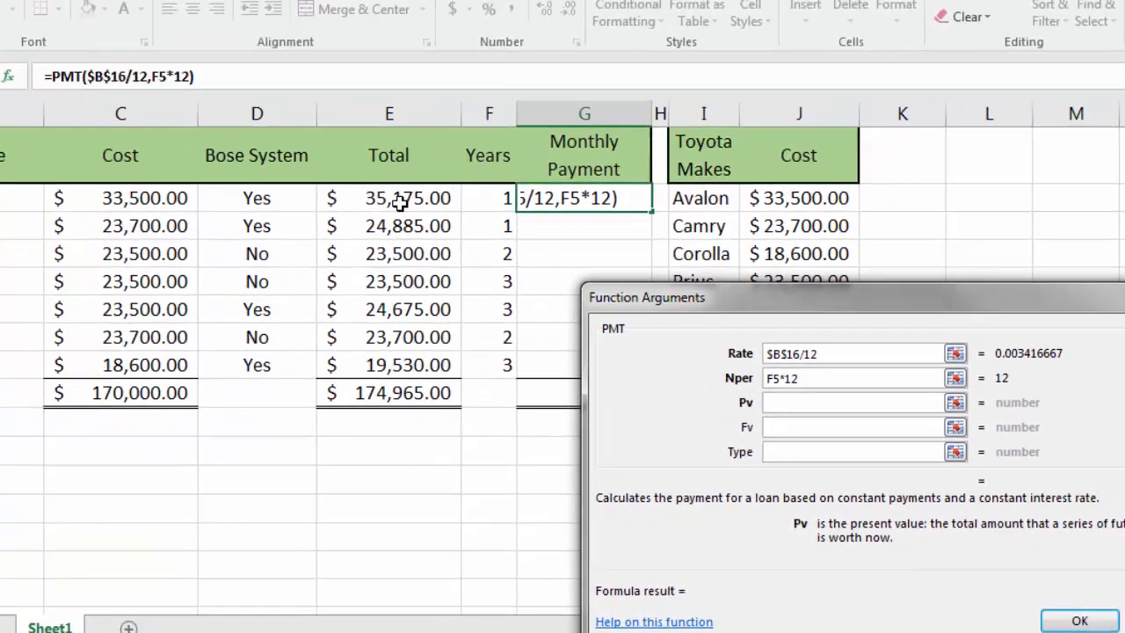
pyautogui.click(400, 201)
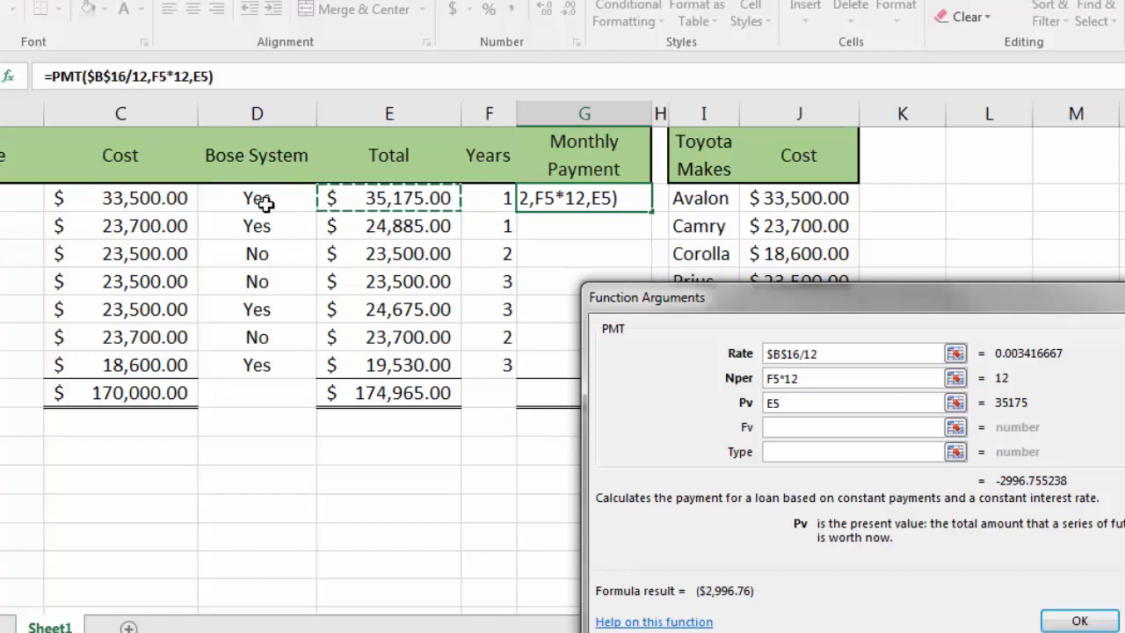
pyautogui.click(772, 402)
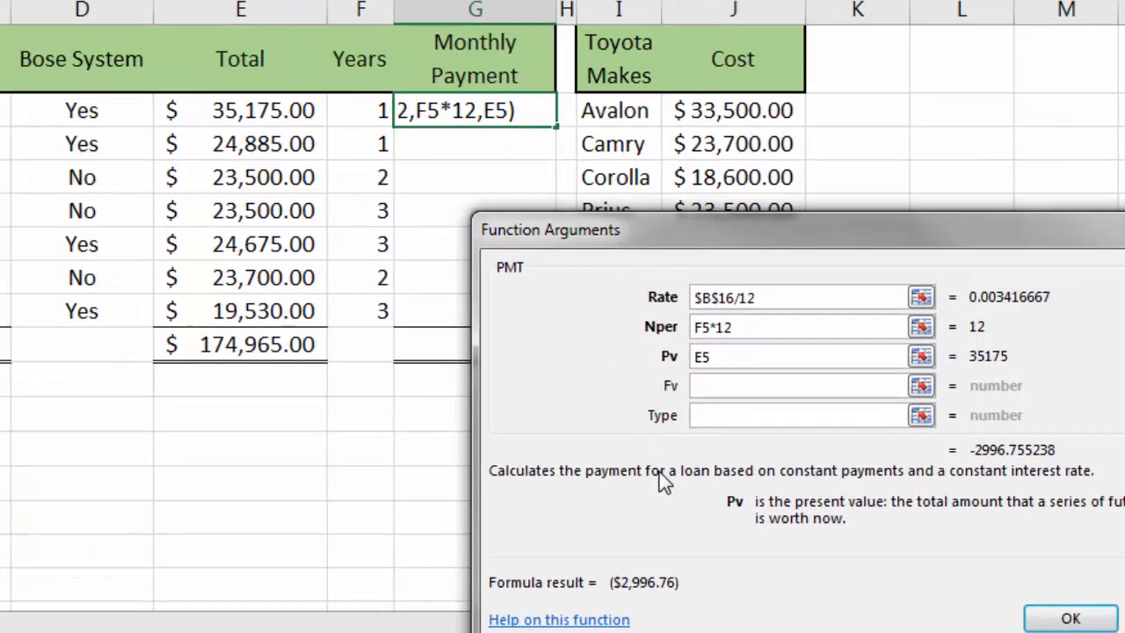
pyautogui.write('-')
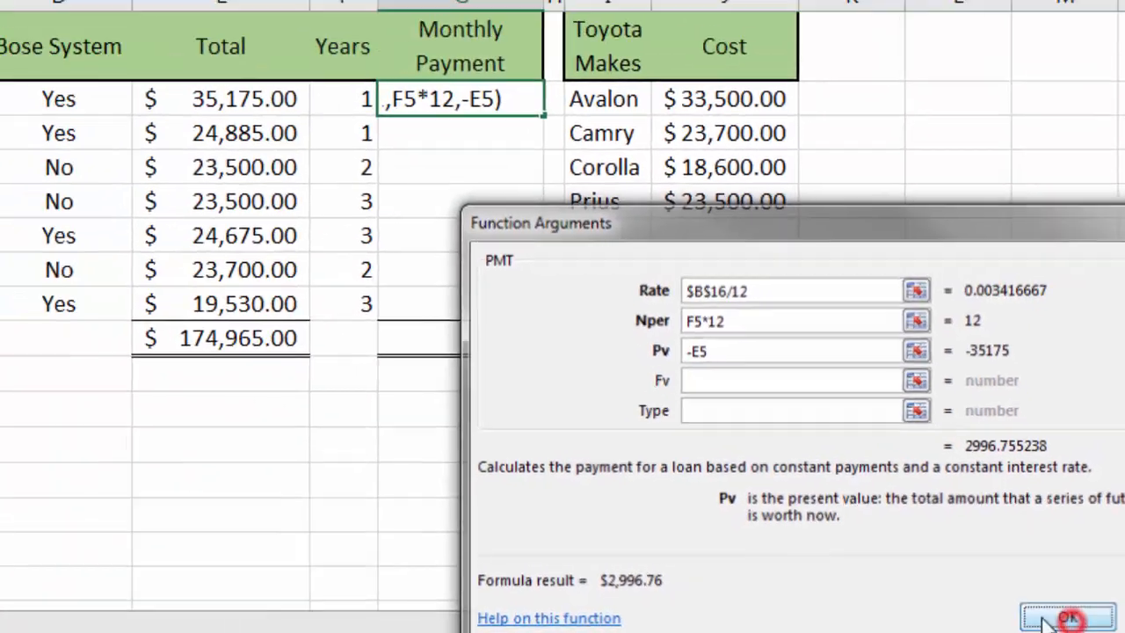
pyautogui.click(1053, 614)
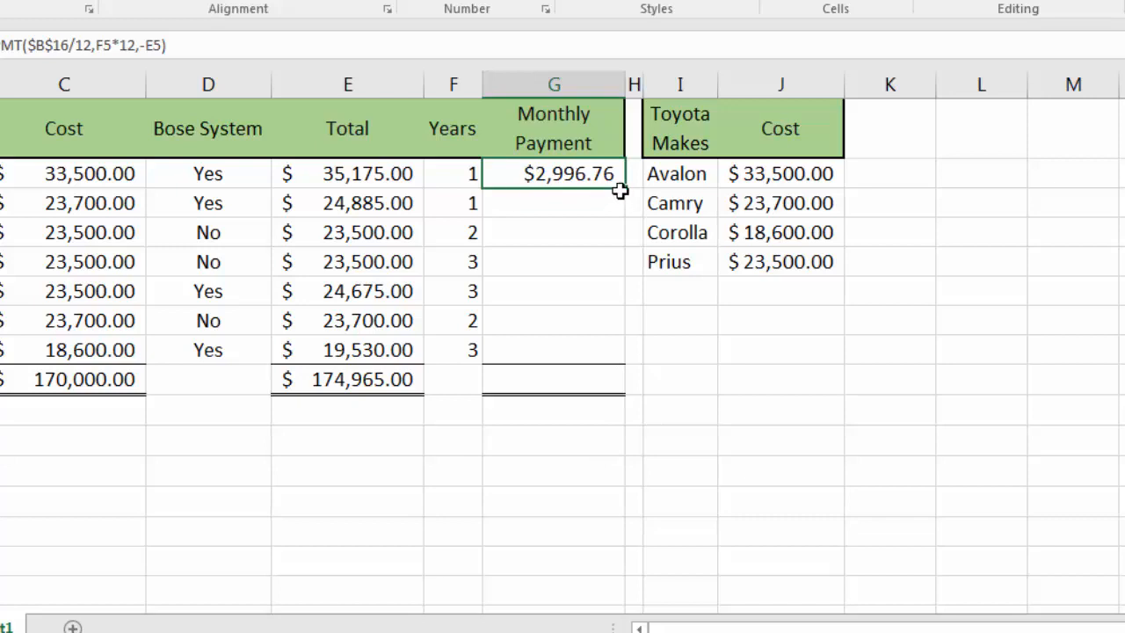
# Copy the PMT formula from G5 down through G11
pyautogui.moveTo(625, 189); pyautogui.dragTo(625, 365)
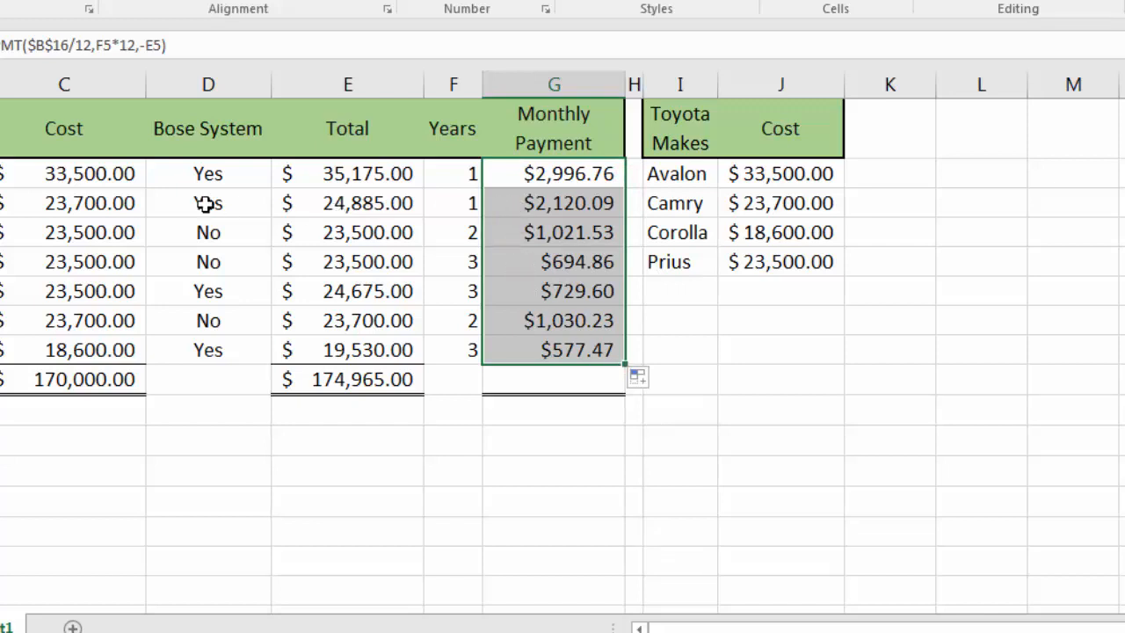
pyautogui.click(451, 203)
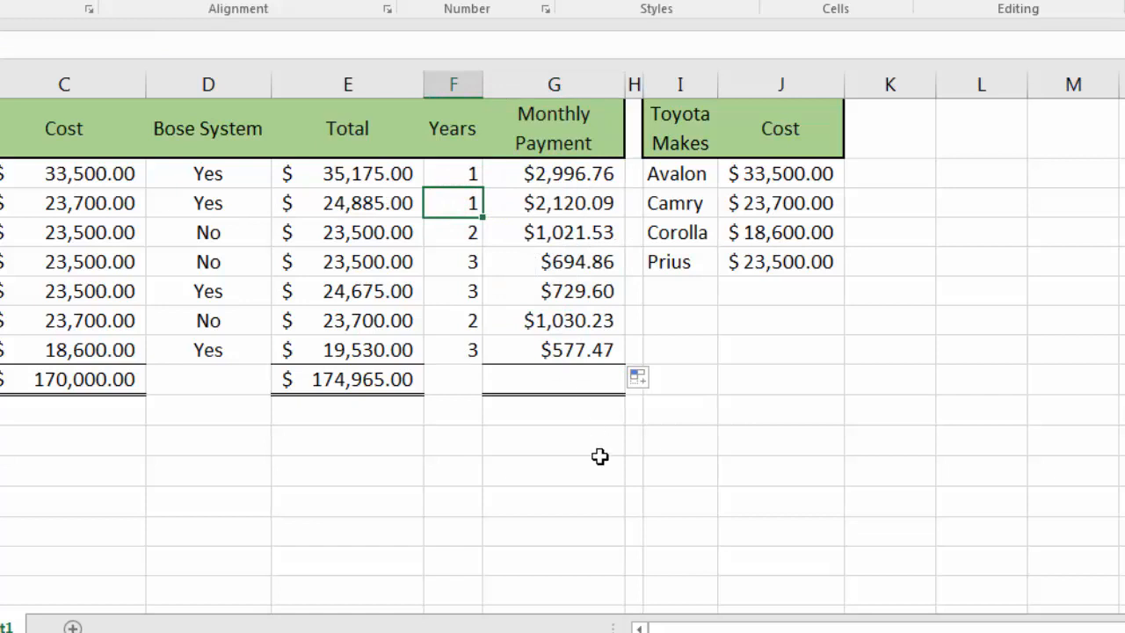
# Total the monthly payments in G12 with AutoSum over the range G5:G11
pyautogui.click(531, 379)
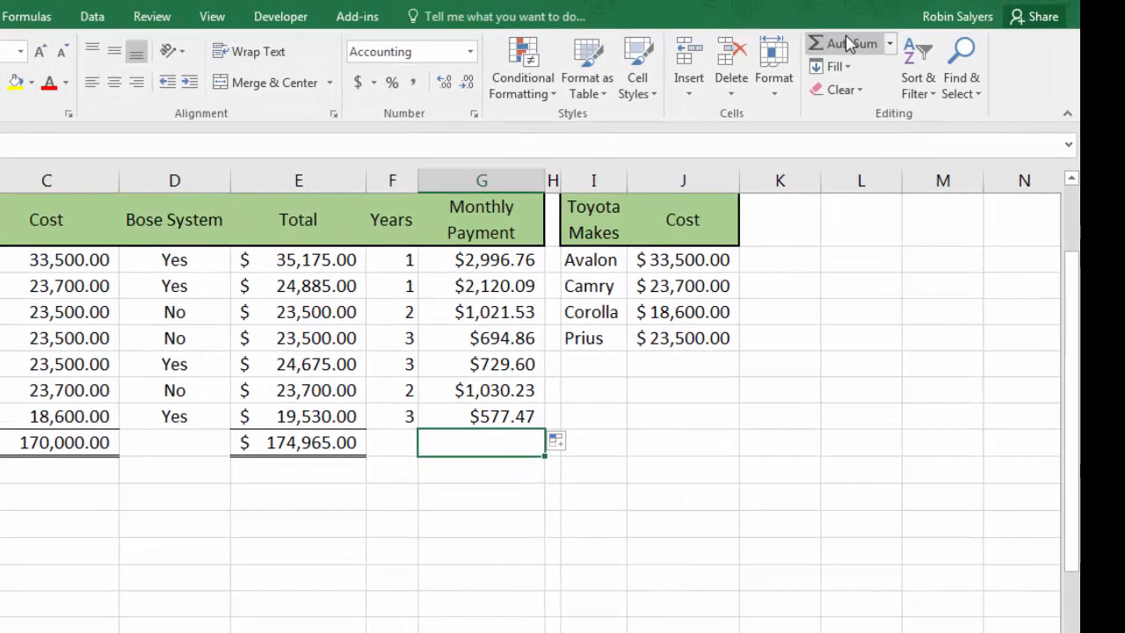
pyautogui.click(846, 43)
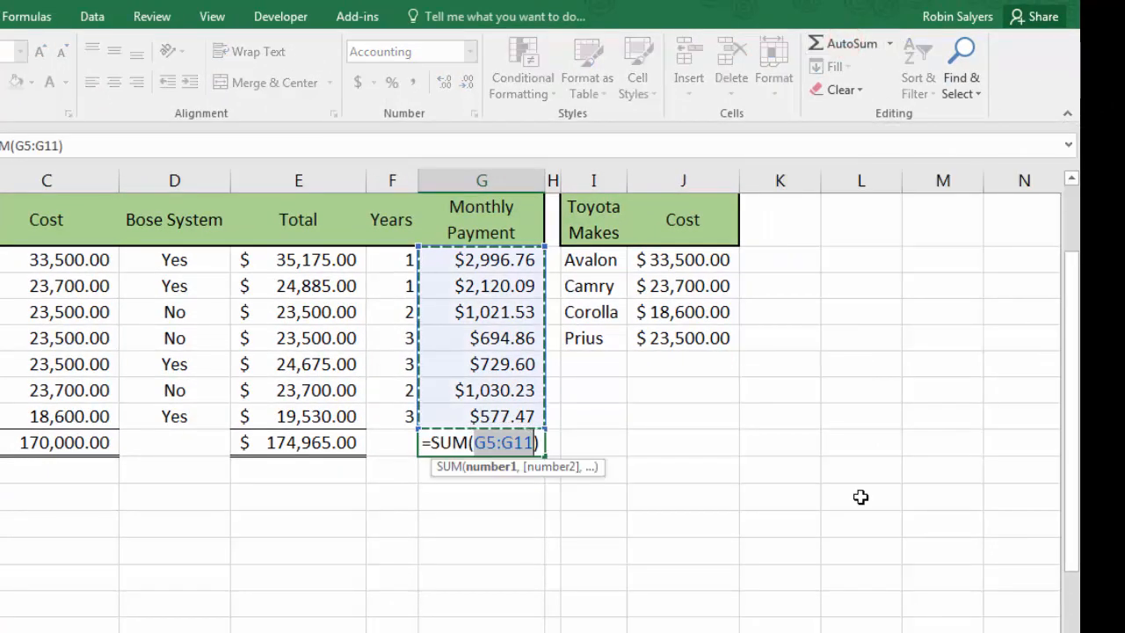
pyautogui.press('Return')
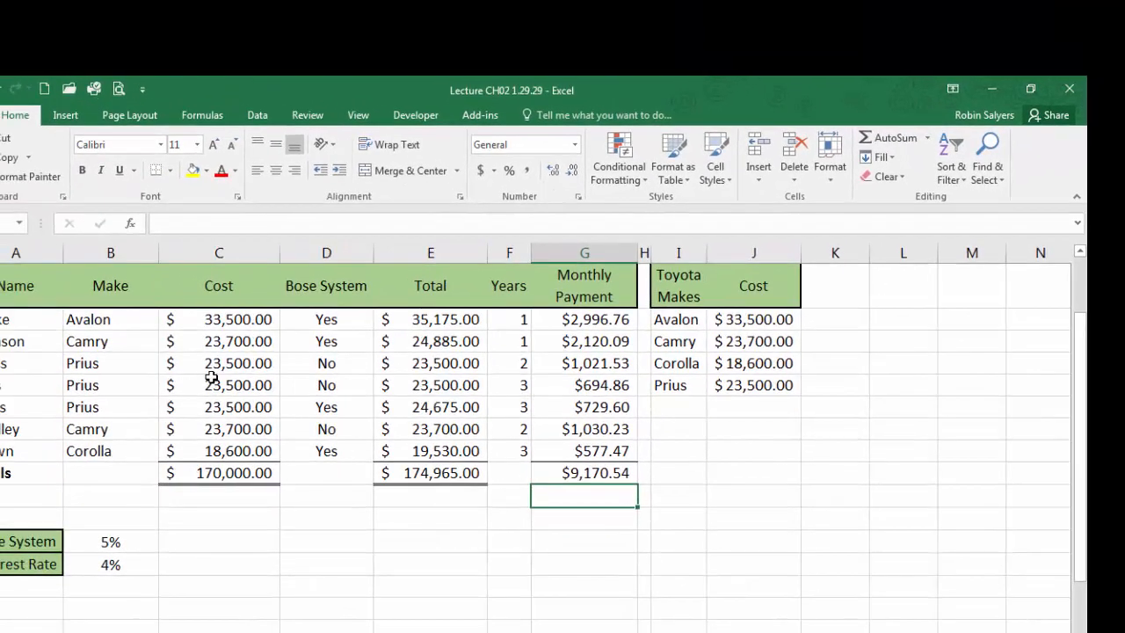
# Review the VLOOKUP, IF and PMT formulas in cells C8, E8 and G8, leaving each cell without editing it
pyautogui.click(163, 372)
pyautogui.doubleClick(163, 372)
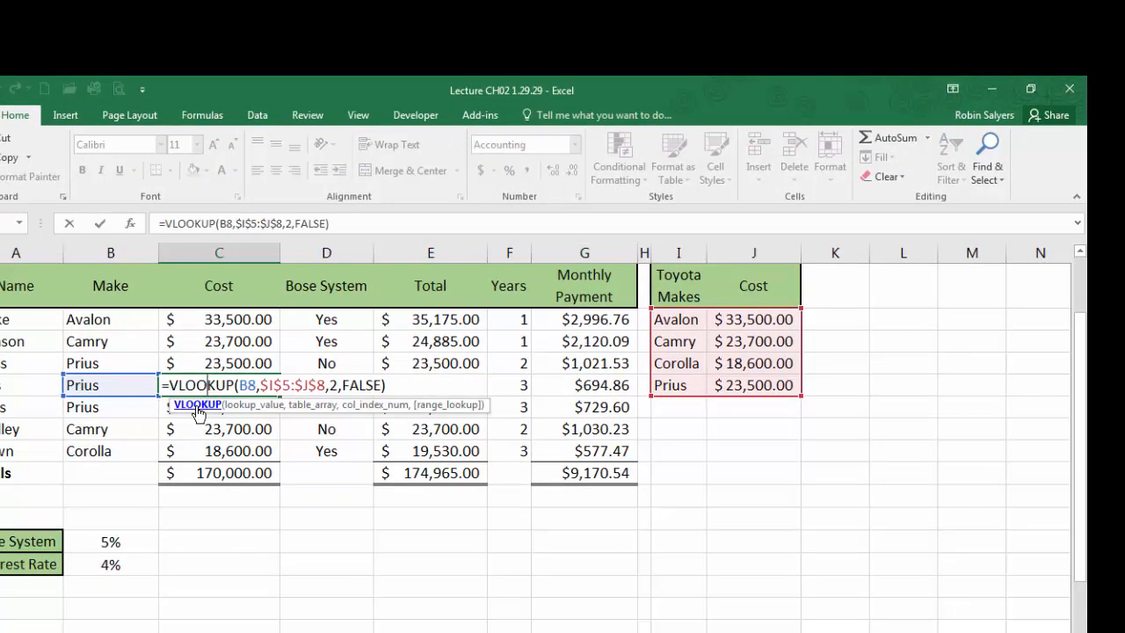
pyautogui.press('Escape')
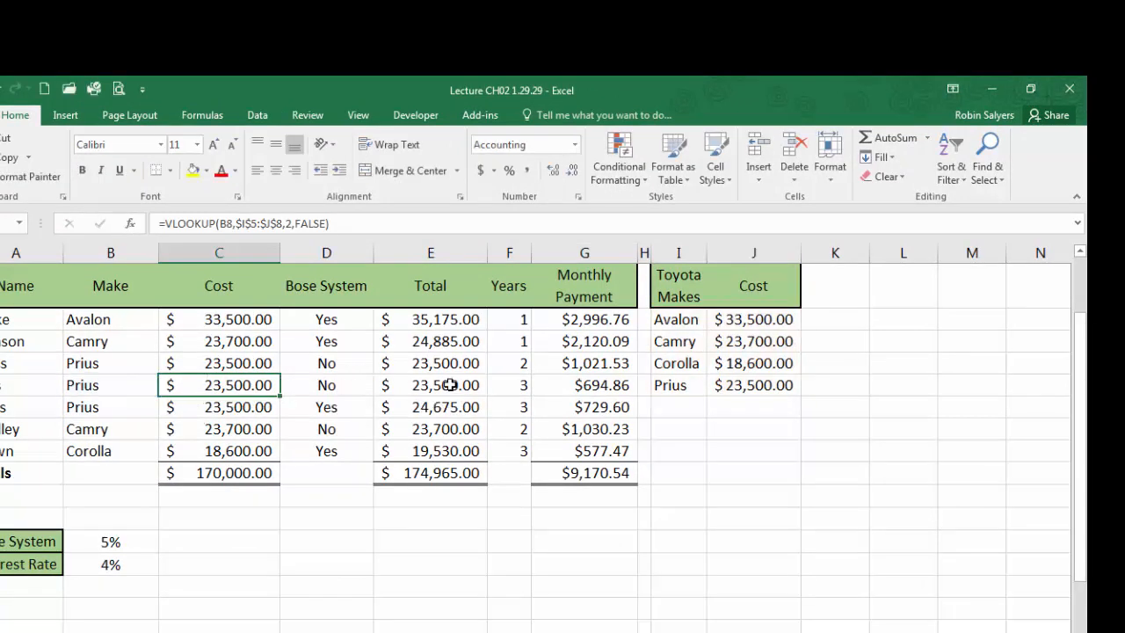
pyautogui.doubleClick(450, 384)
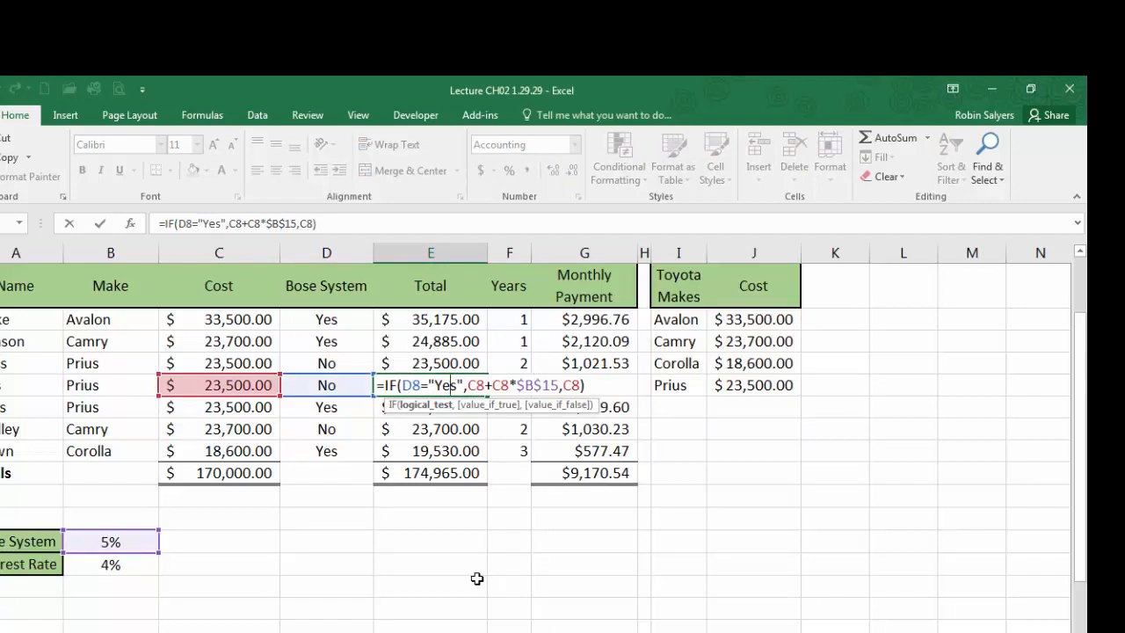
pyautogui.press('Escape')
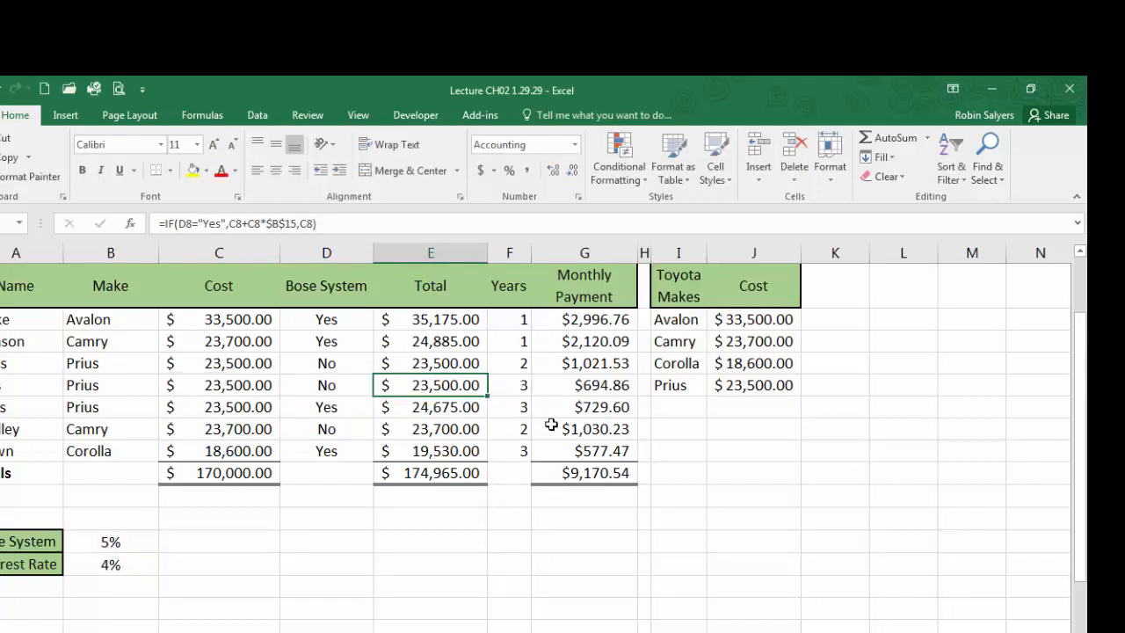
pyautogui.doubleClick(571, 386)
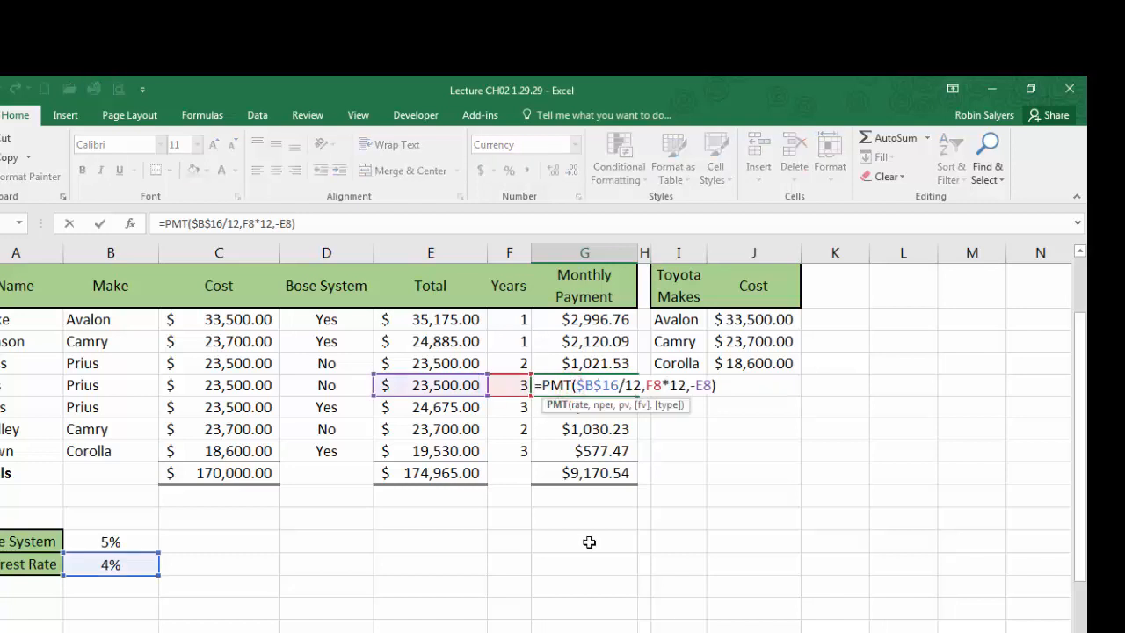
pyautogui.press('Escape')
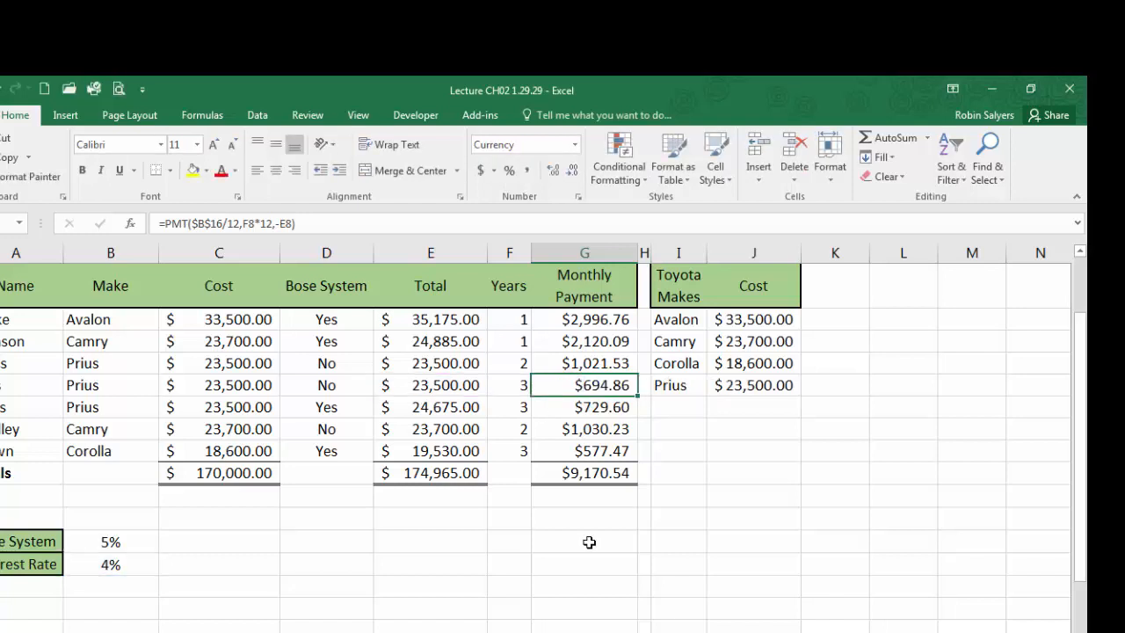